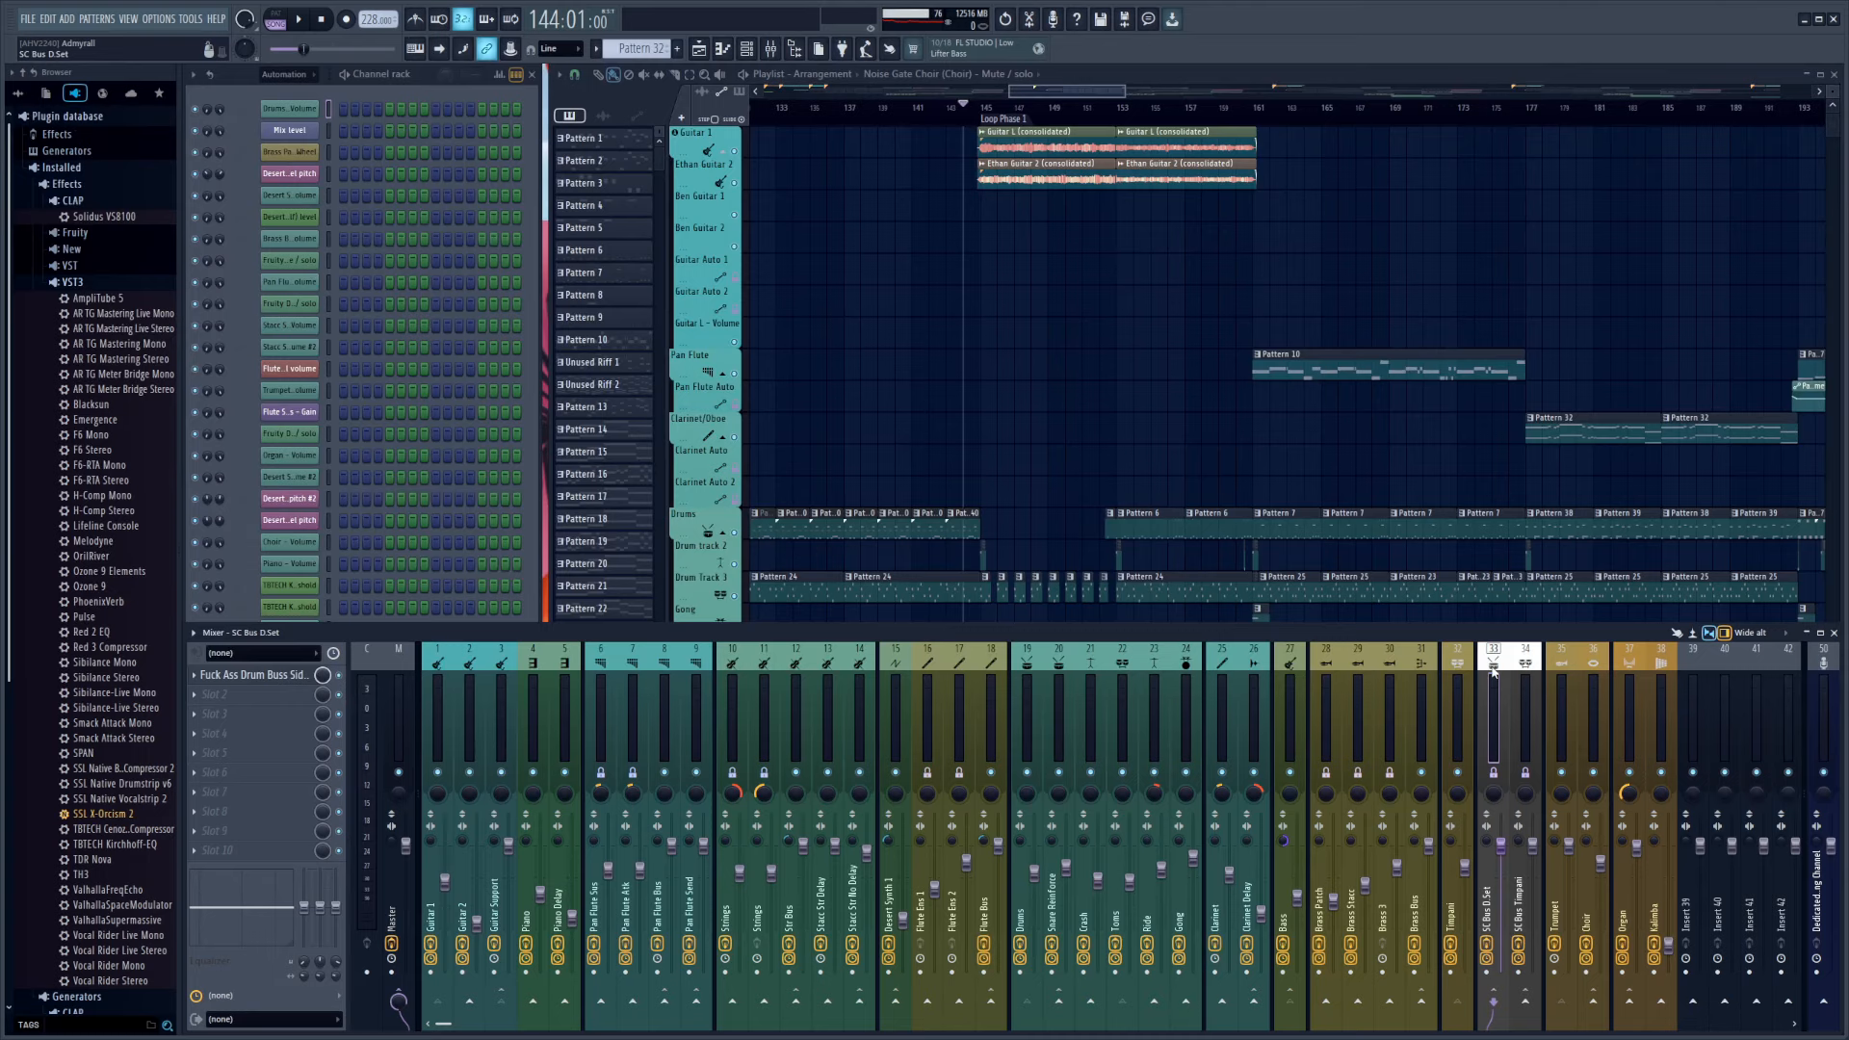
# Select the Drums mixer track and solo the Drums, Drum track 2 and Drum Track 3 tracks in the playlist
pyautogui.click(1027, 679)
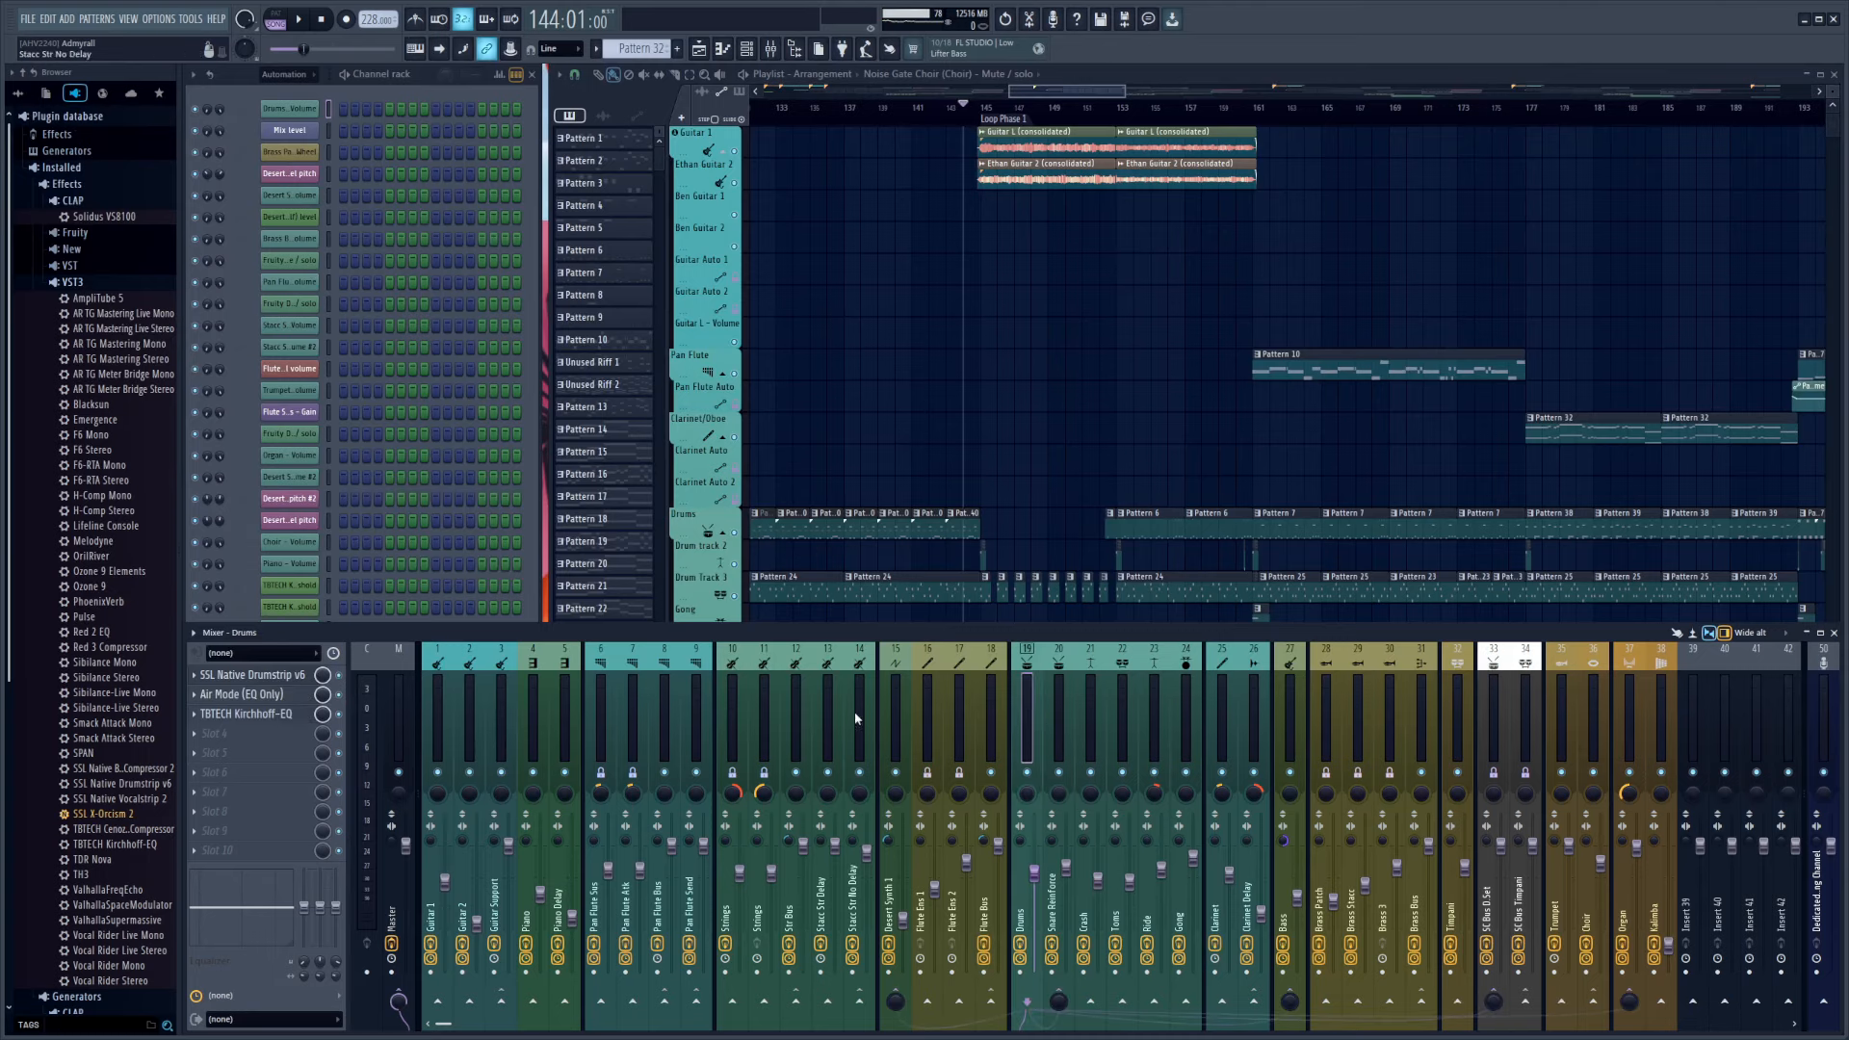
pyautogui.scroll(-3, 791, 489)
pyautogui.rightClick(734, 501)
pyautogui.click(734, 469)
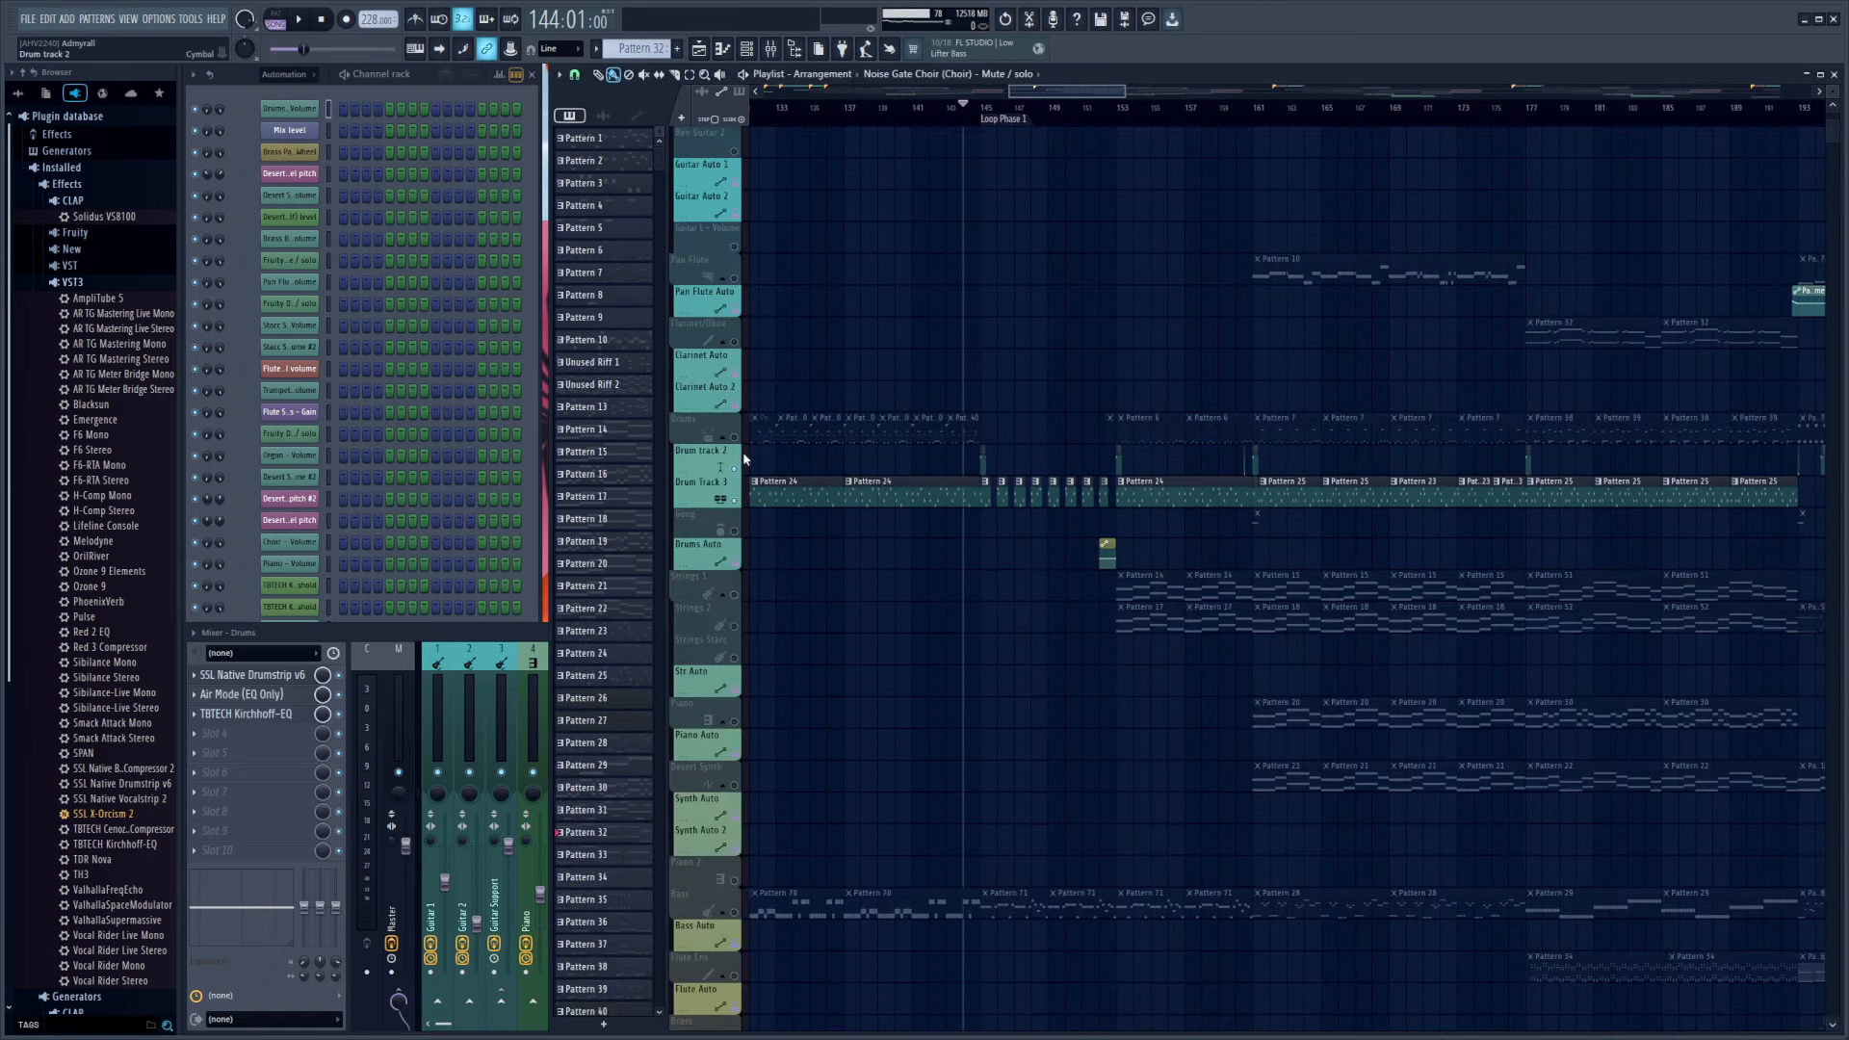
pyautogui.click(734, 438)
# Play the soloed drums from bar 137, stop playback and unsolo the tracks
pyautogui.moveTo(927, 132); pyautogui.dragTo(846, 145)
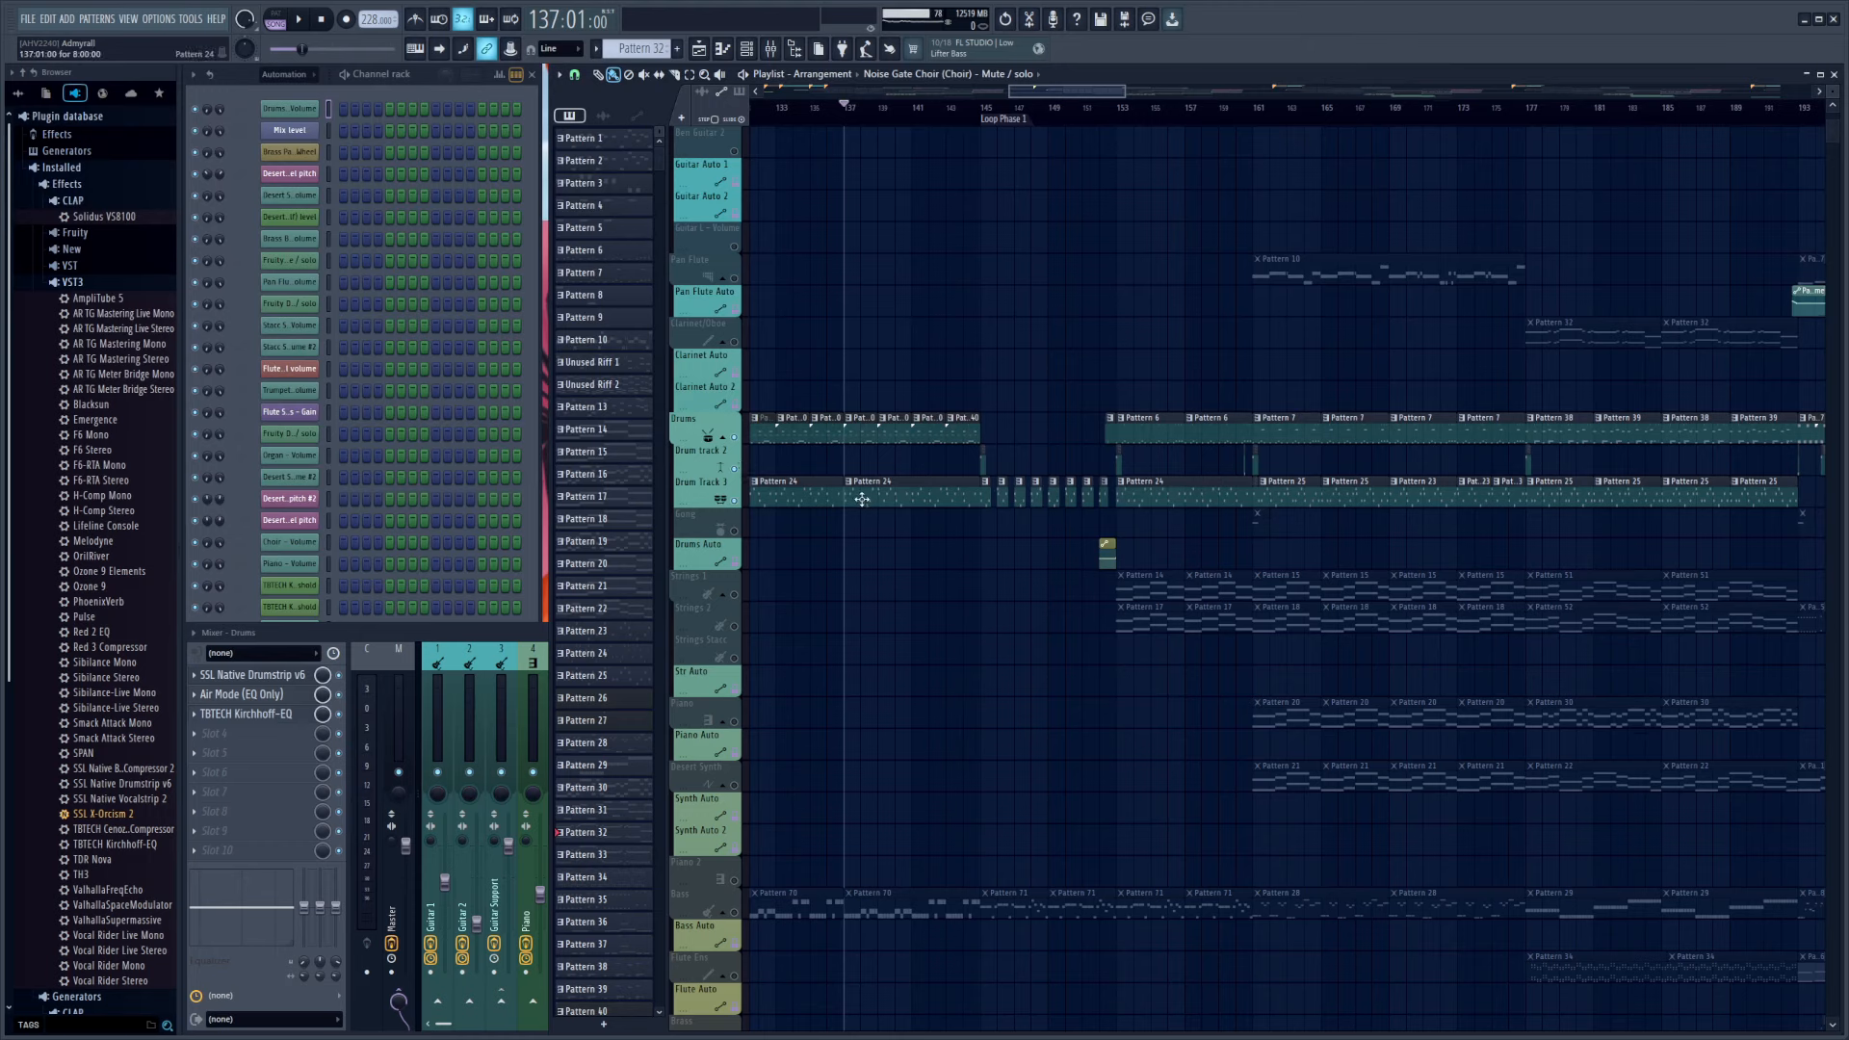
pyautogui.press('space')
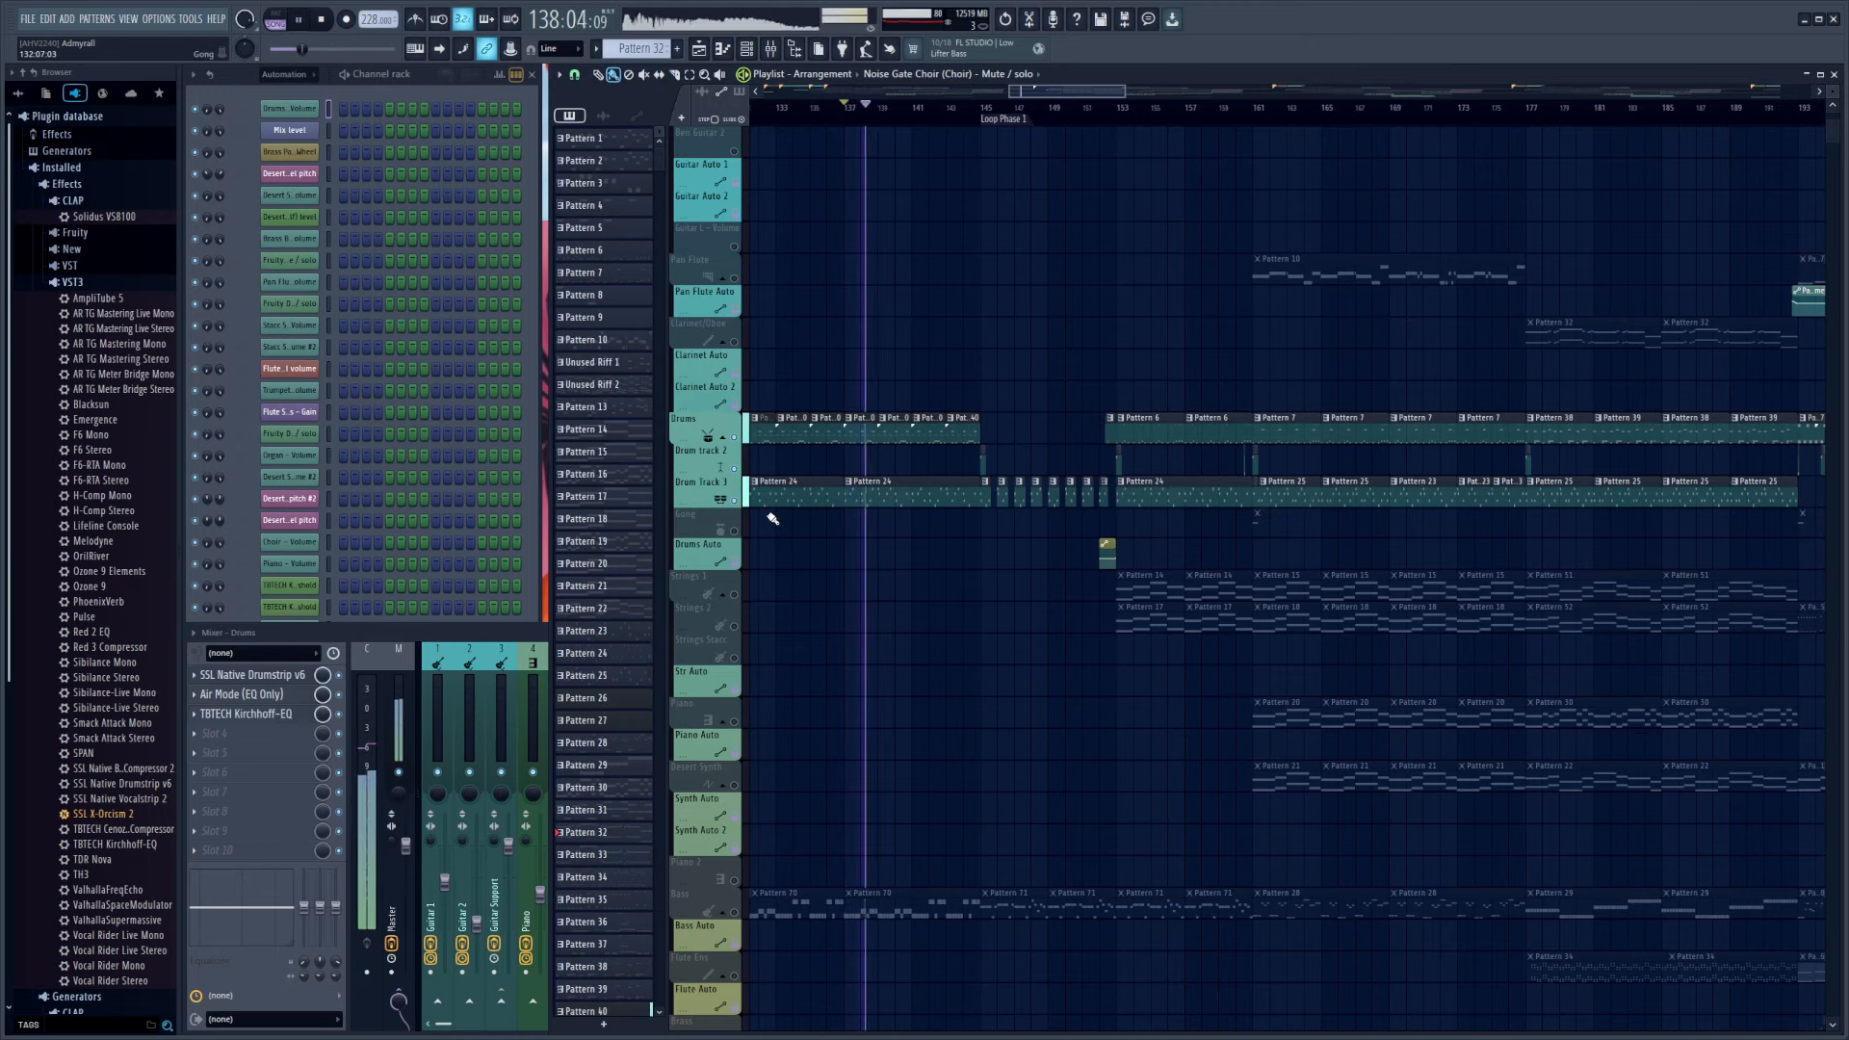
pyautogui.press('space')
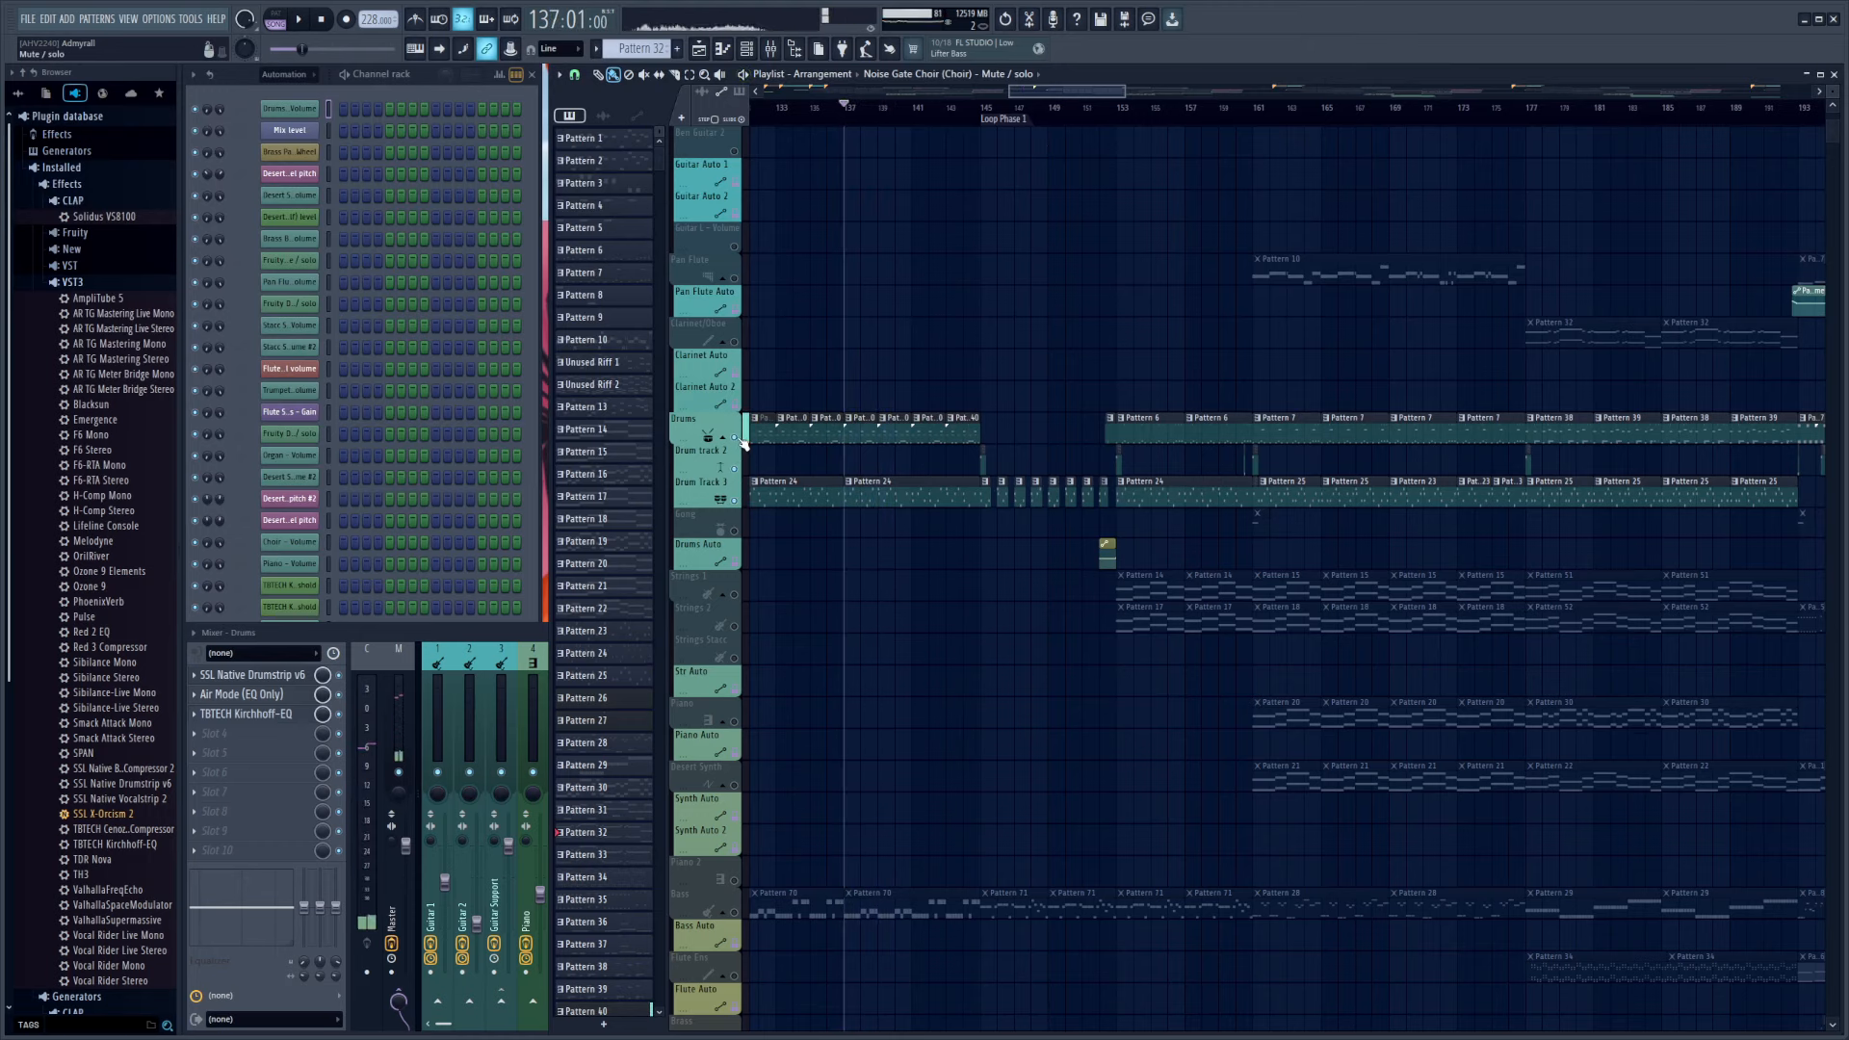
pyautogui.keyDown('ctrl'); pyautogui.click(739, 439); pyautogui.keyUp('ctrl')
pyautogui.scroll(3, 995, 537)
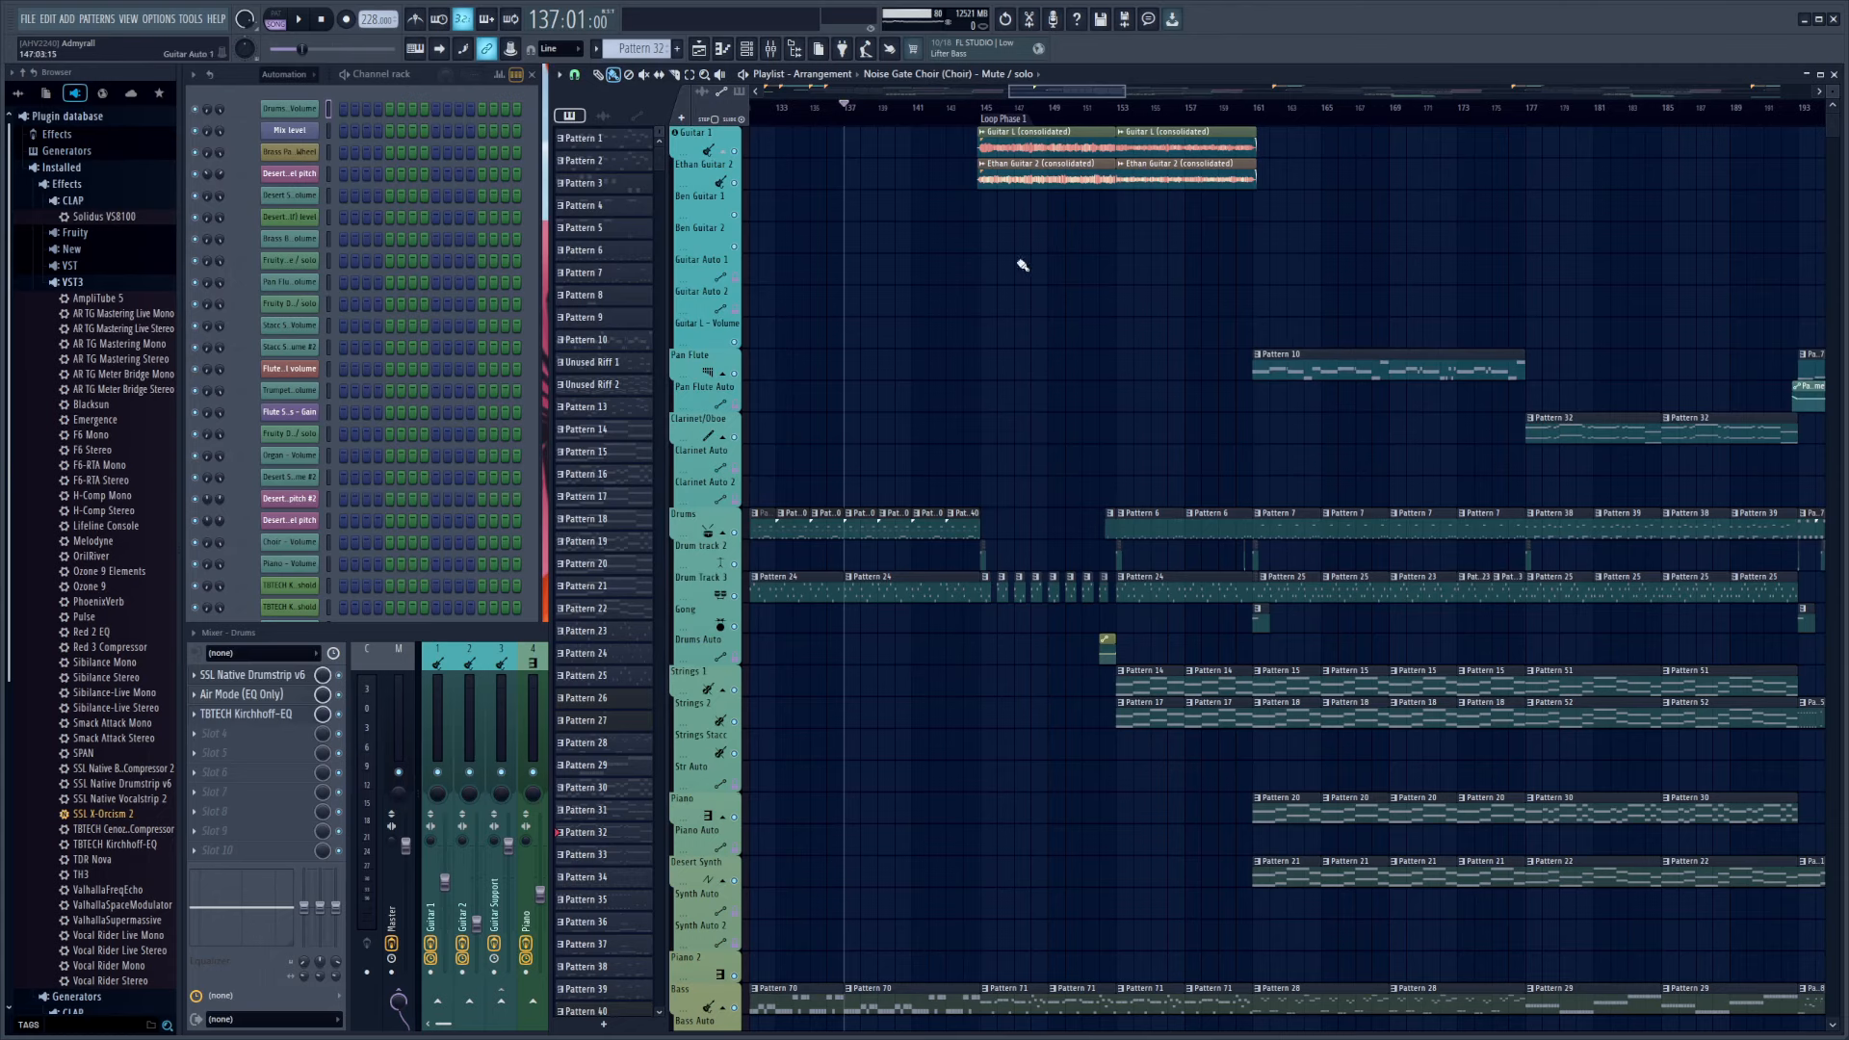
# Bring the mixer to the front and compare the effect chains of the Drums and Toms mixer tracks
pyautogui.click(520, 638)
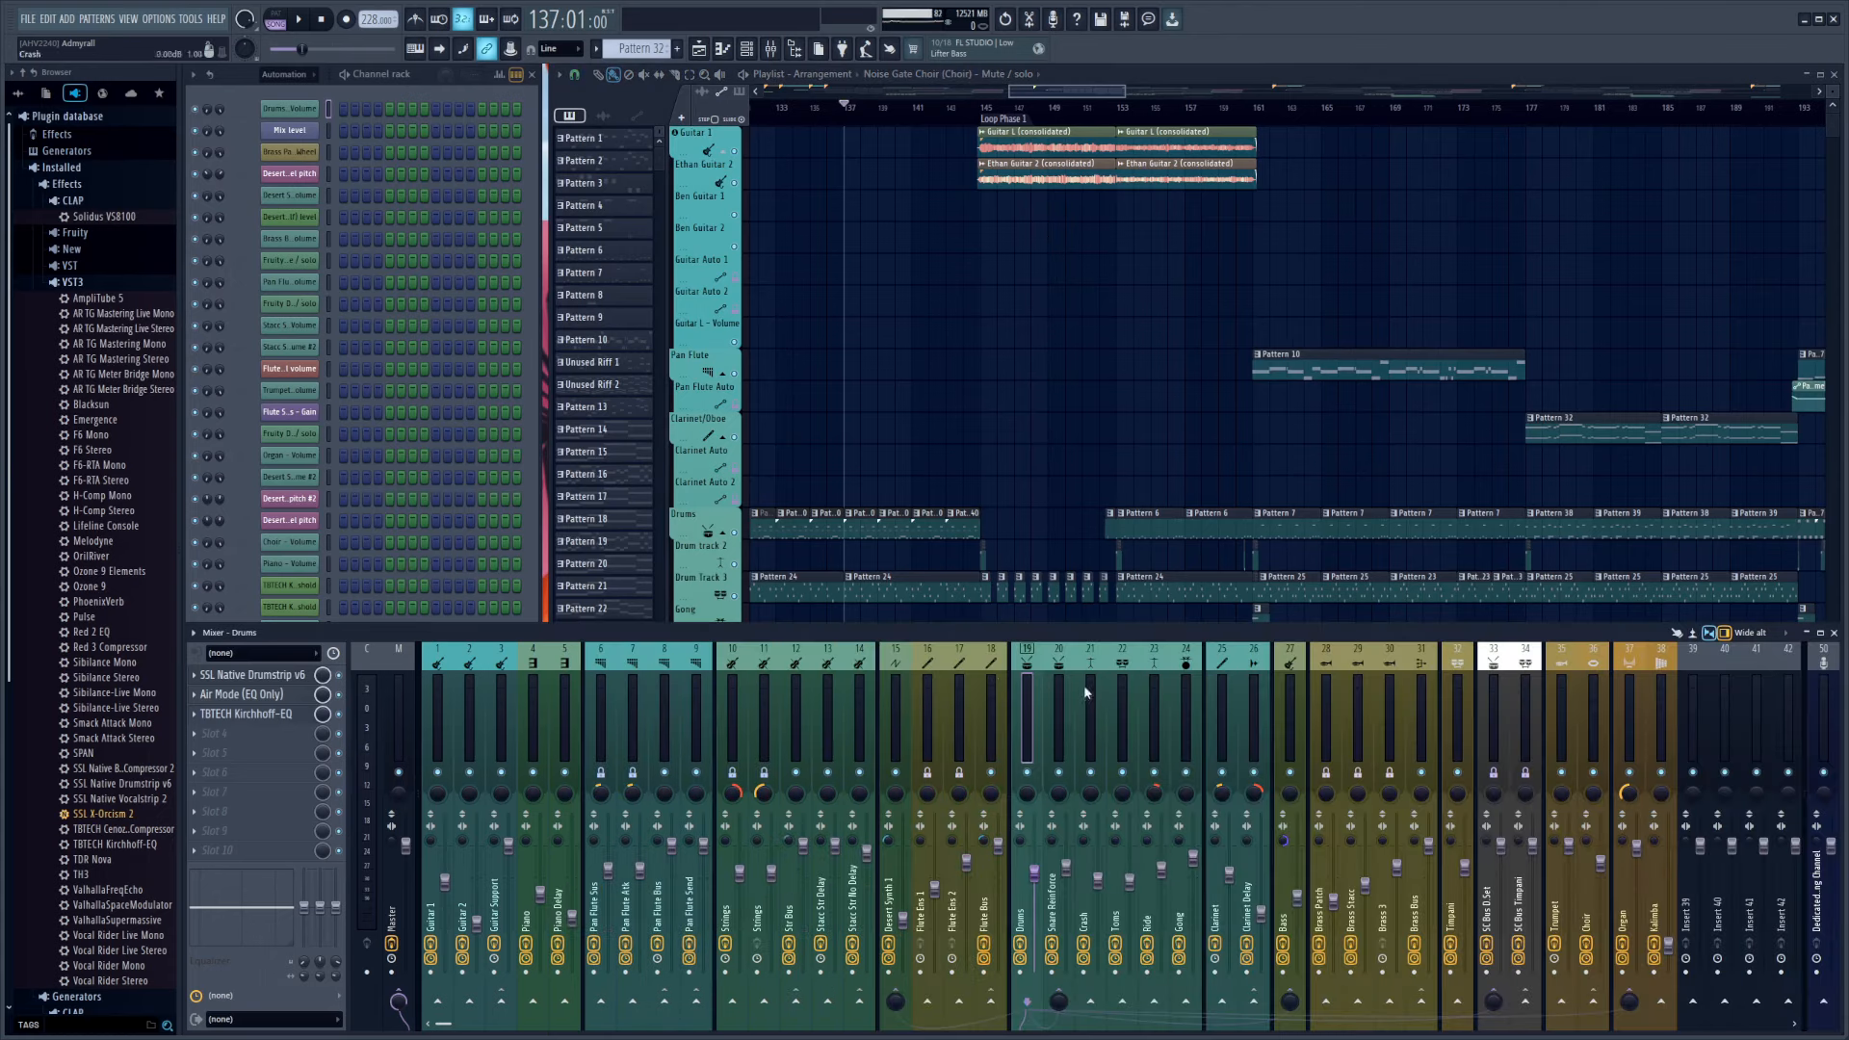
pyautogui.click(1123, 672)
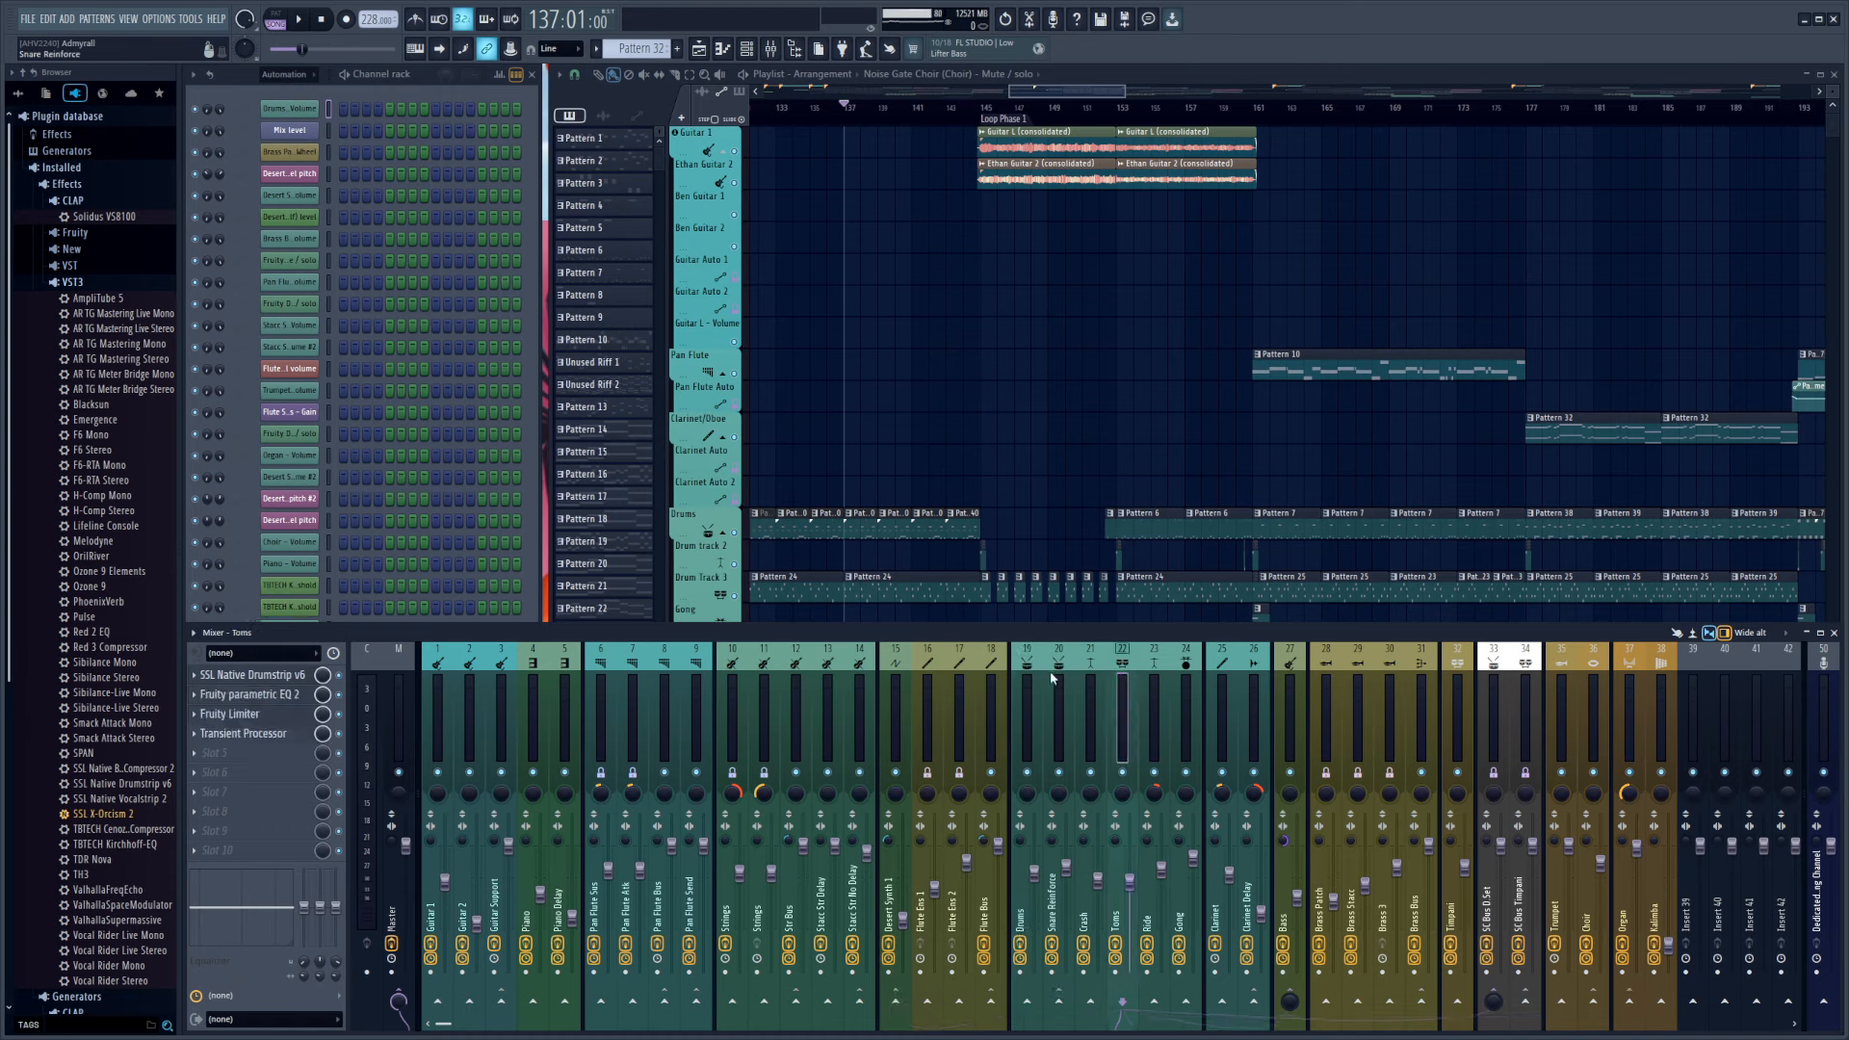
pyautogui.click(1032, 673)
pyautogui.click(1125, 684)
pyautogui.click(1027, 676)
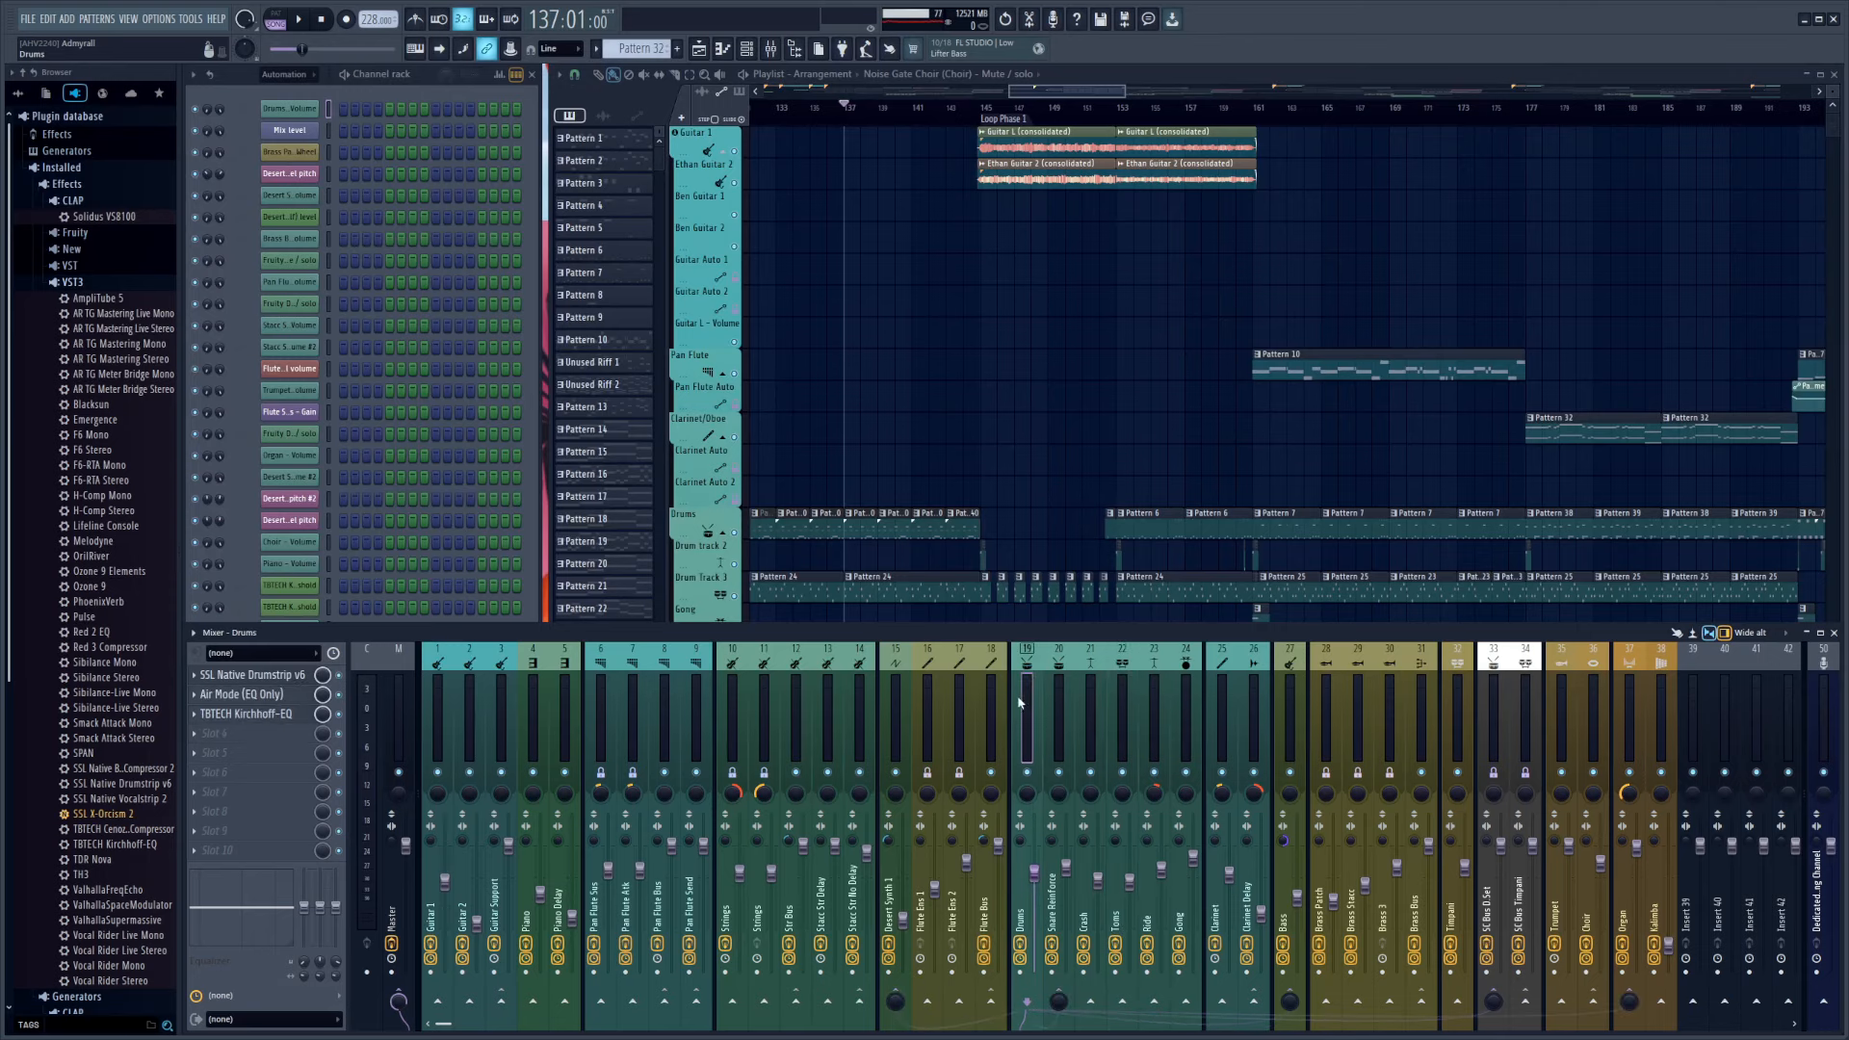
pyautogui.click(1120, 672)
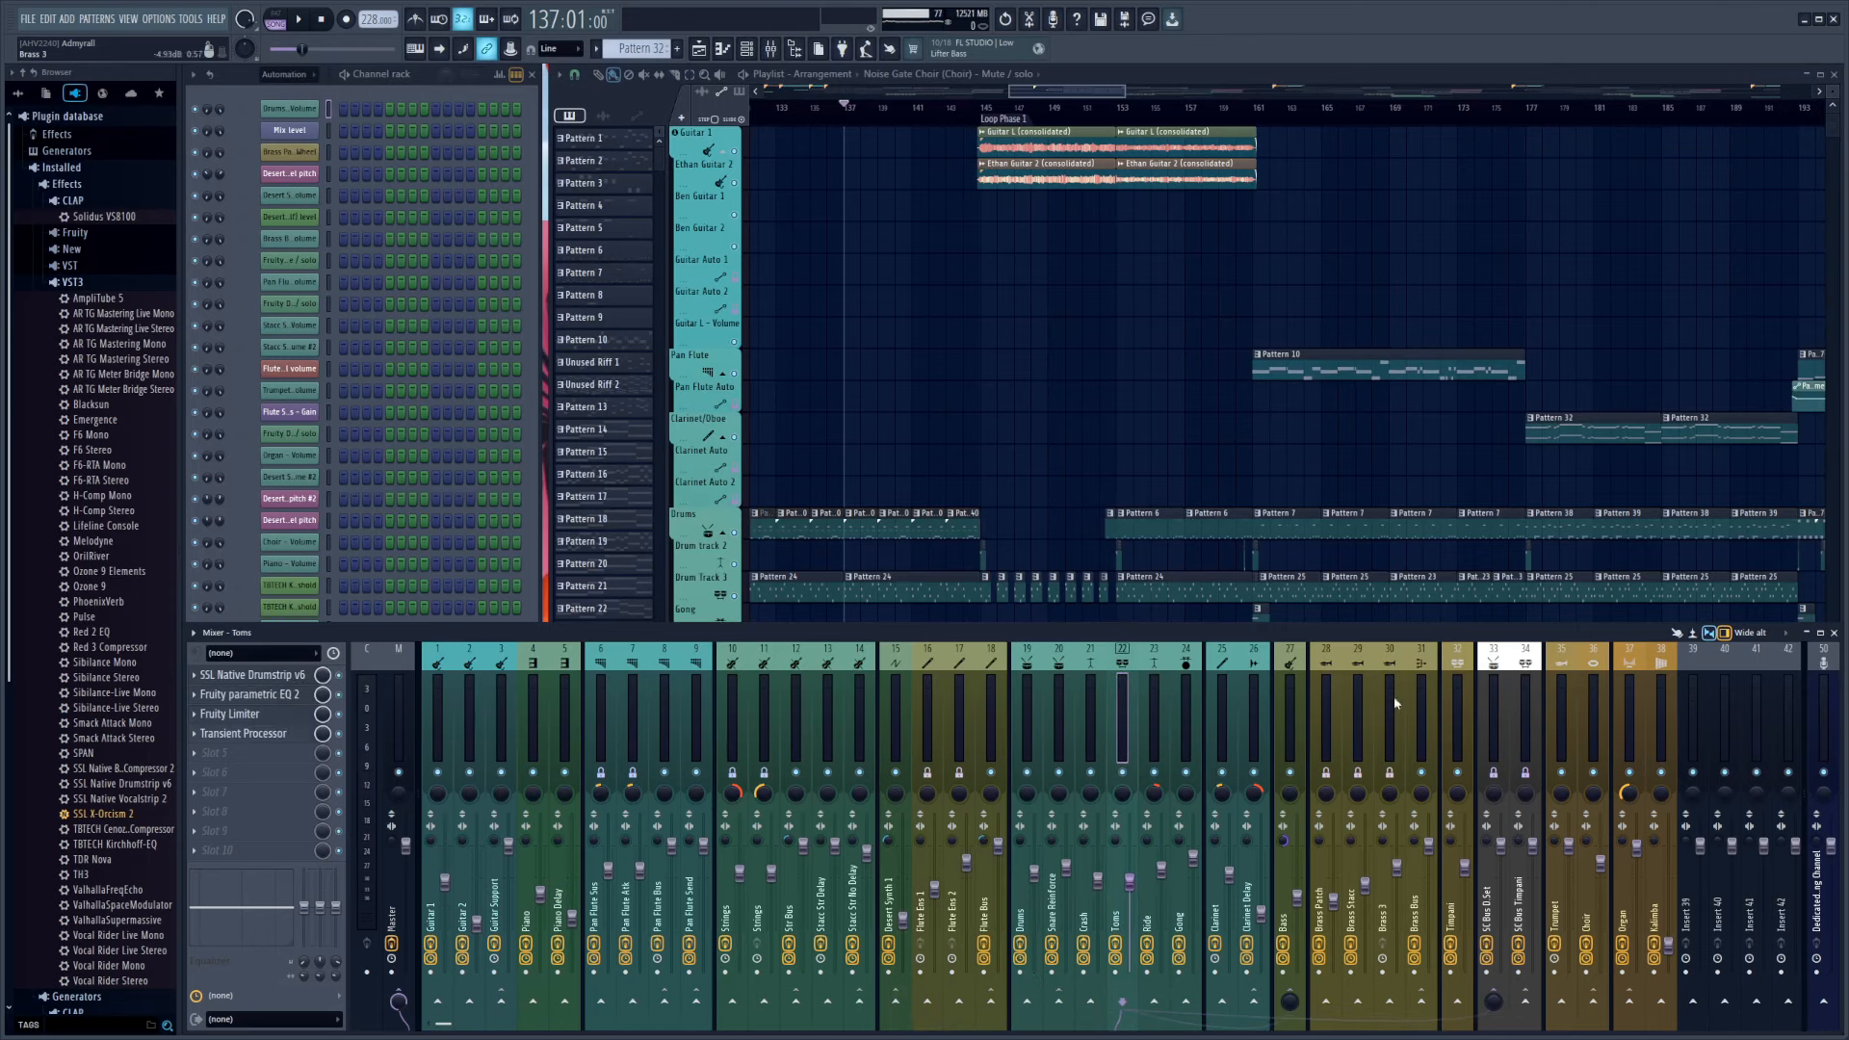
# Open the drum buss sidechain patch on the SC Bus D.Set mixer track and examine its Main Input frequency splitter
pyautogui.click(1487, 675)
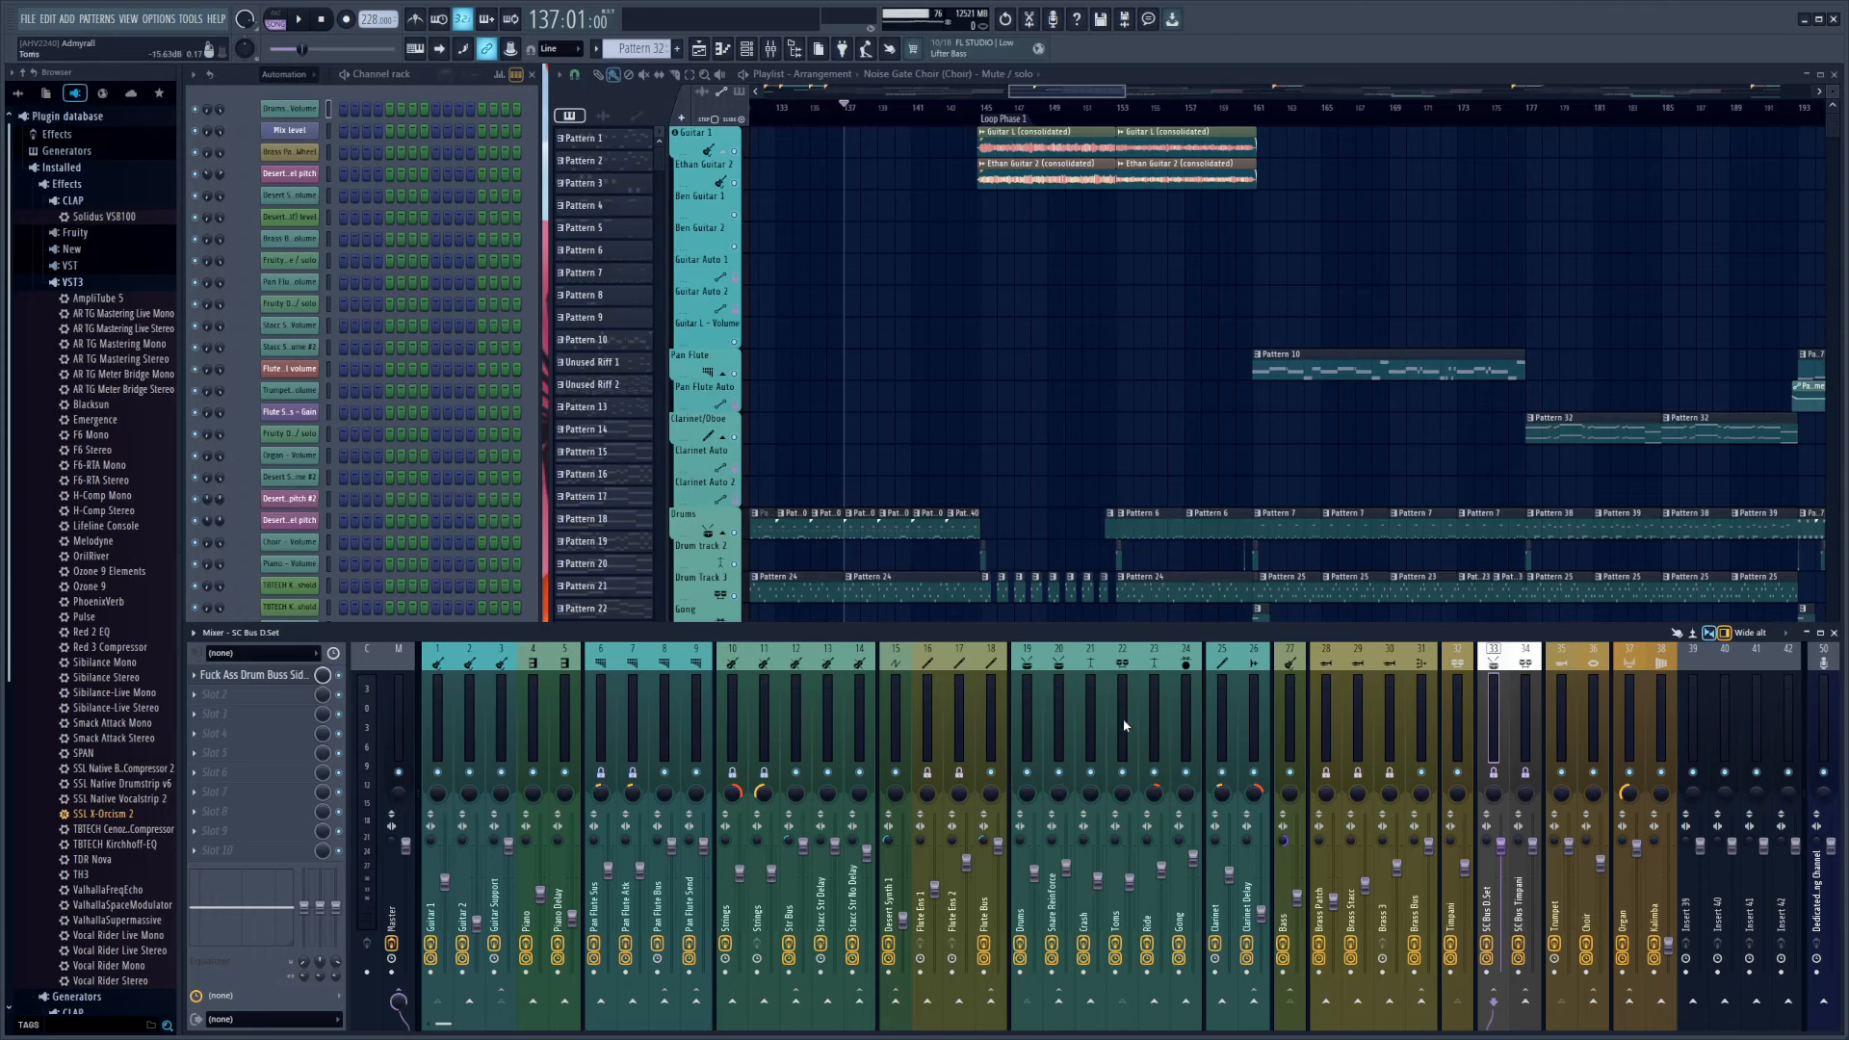
pyautogui.click(276, 678)
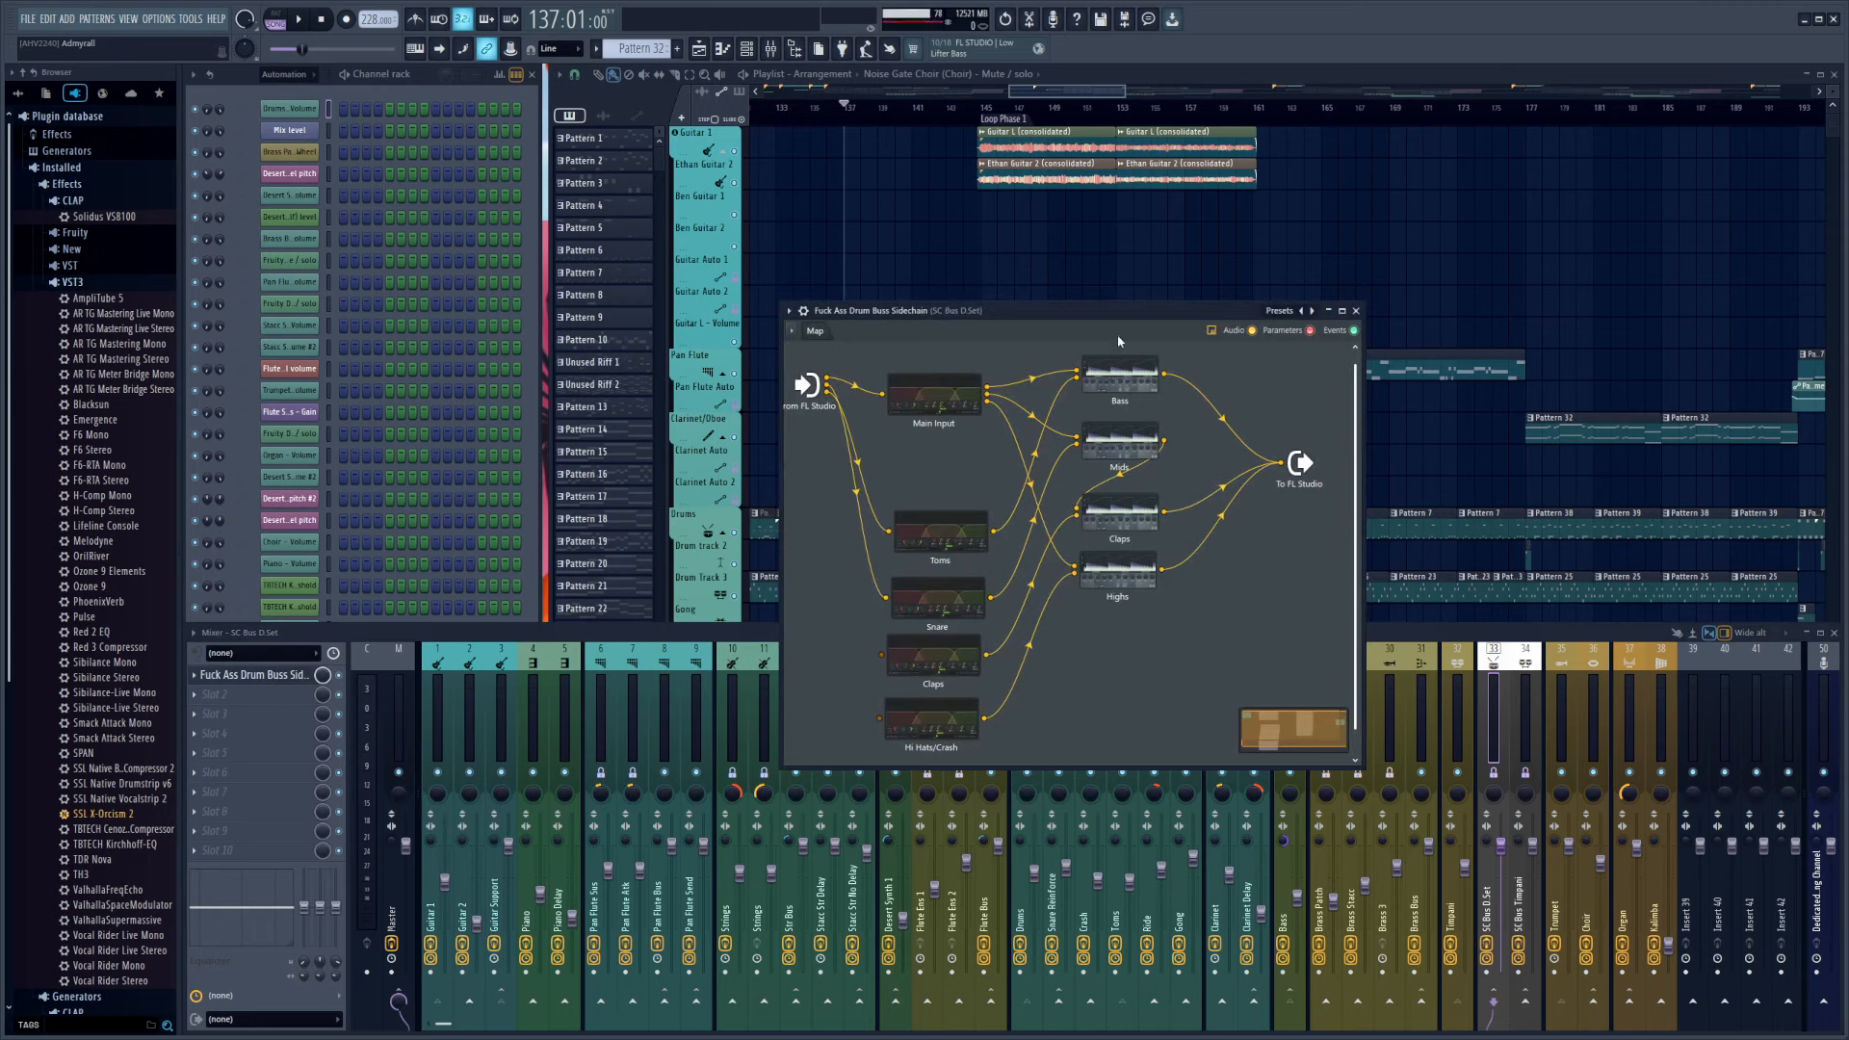
pyautogui.moveTo(1108, 310); pyautogui.dragTo(1067, 305)
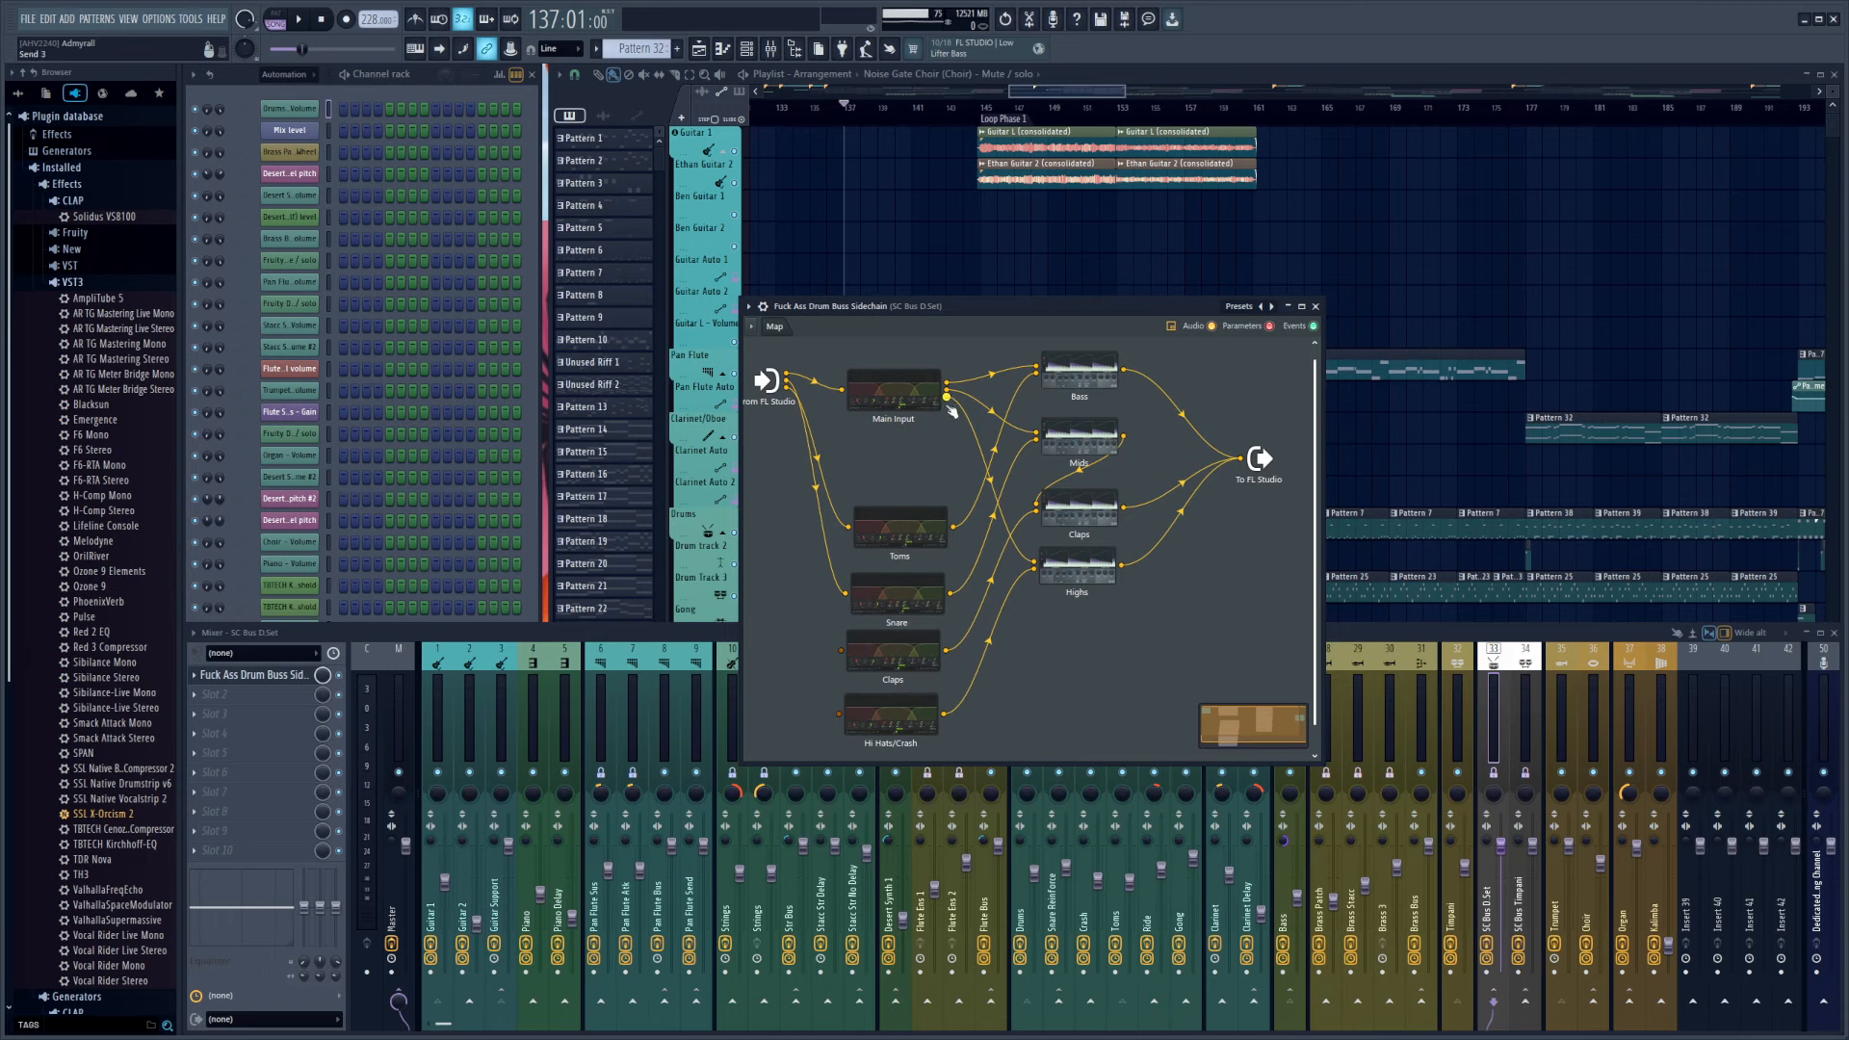
pyautogui.click(890, 395)
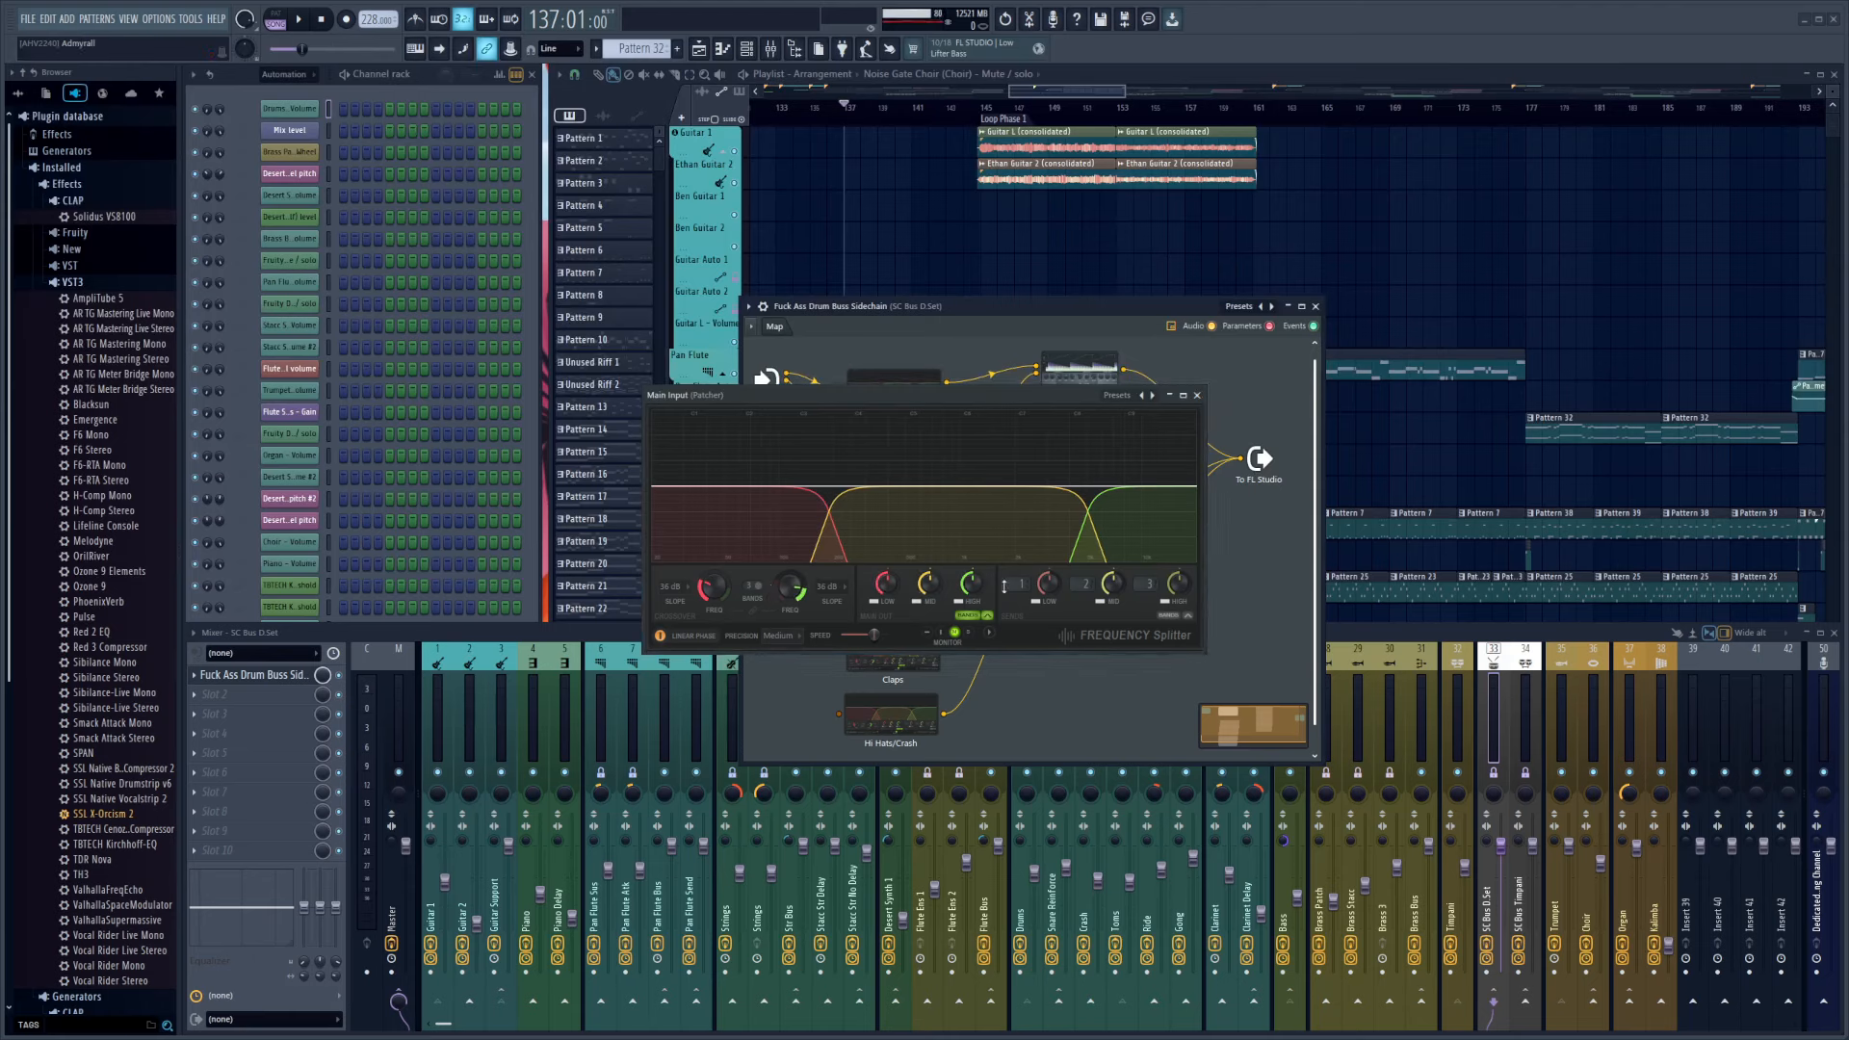
pyautogui.click(1197, 395)
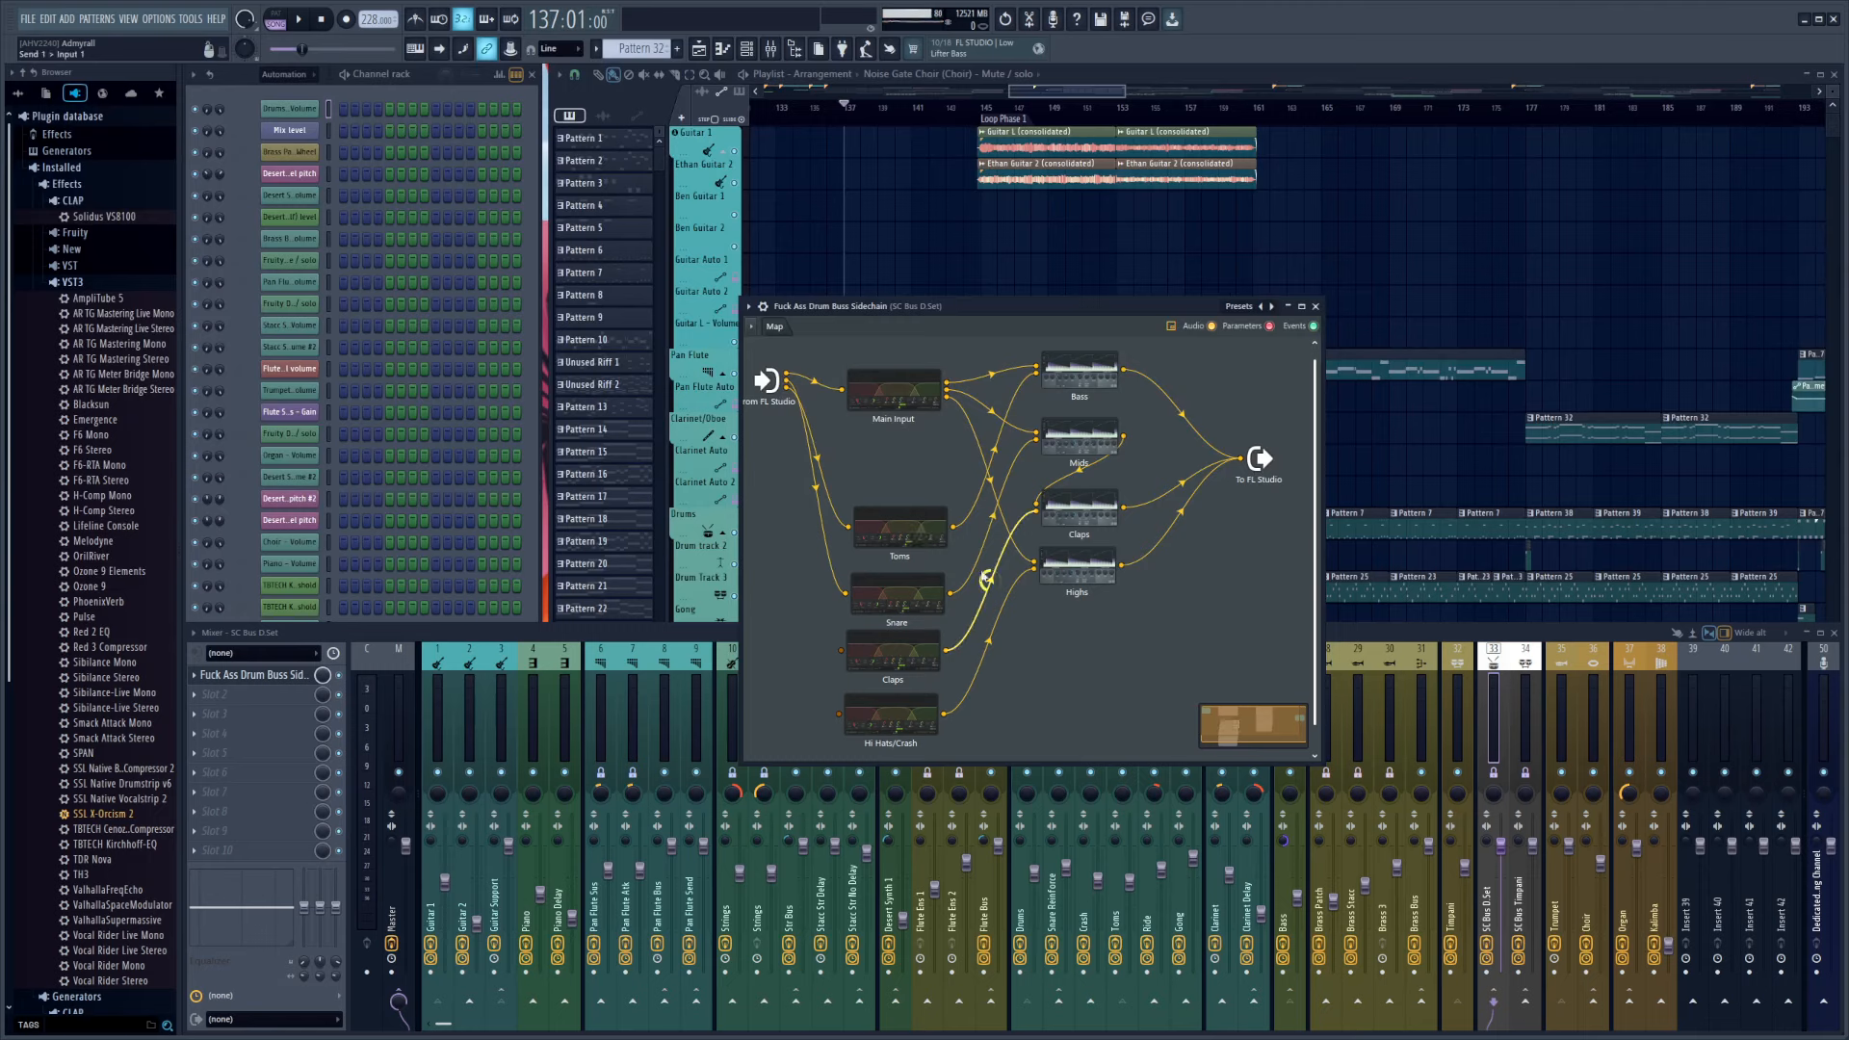
pyautogui.moveTo(1009, 315); pyautogui.dragTo(989, 151)
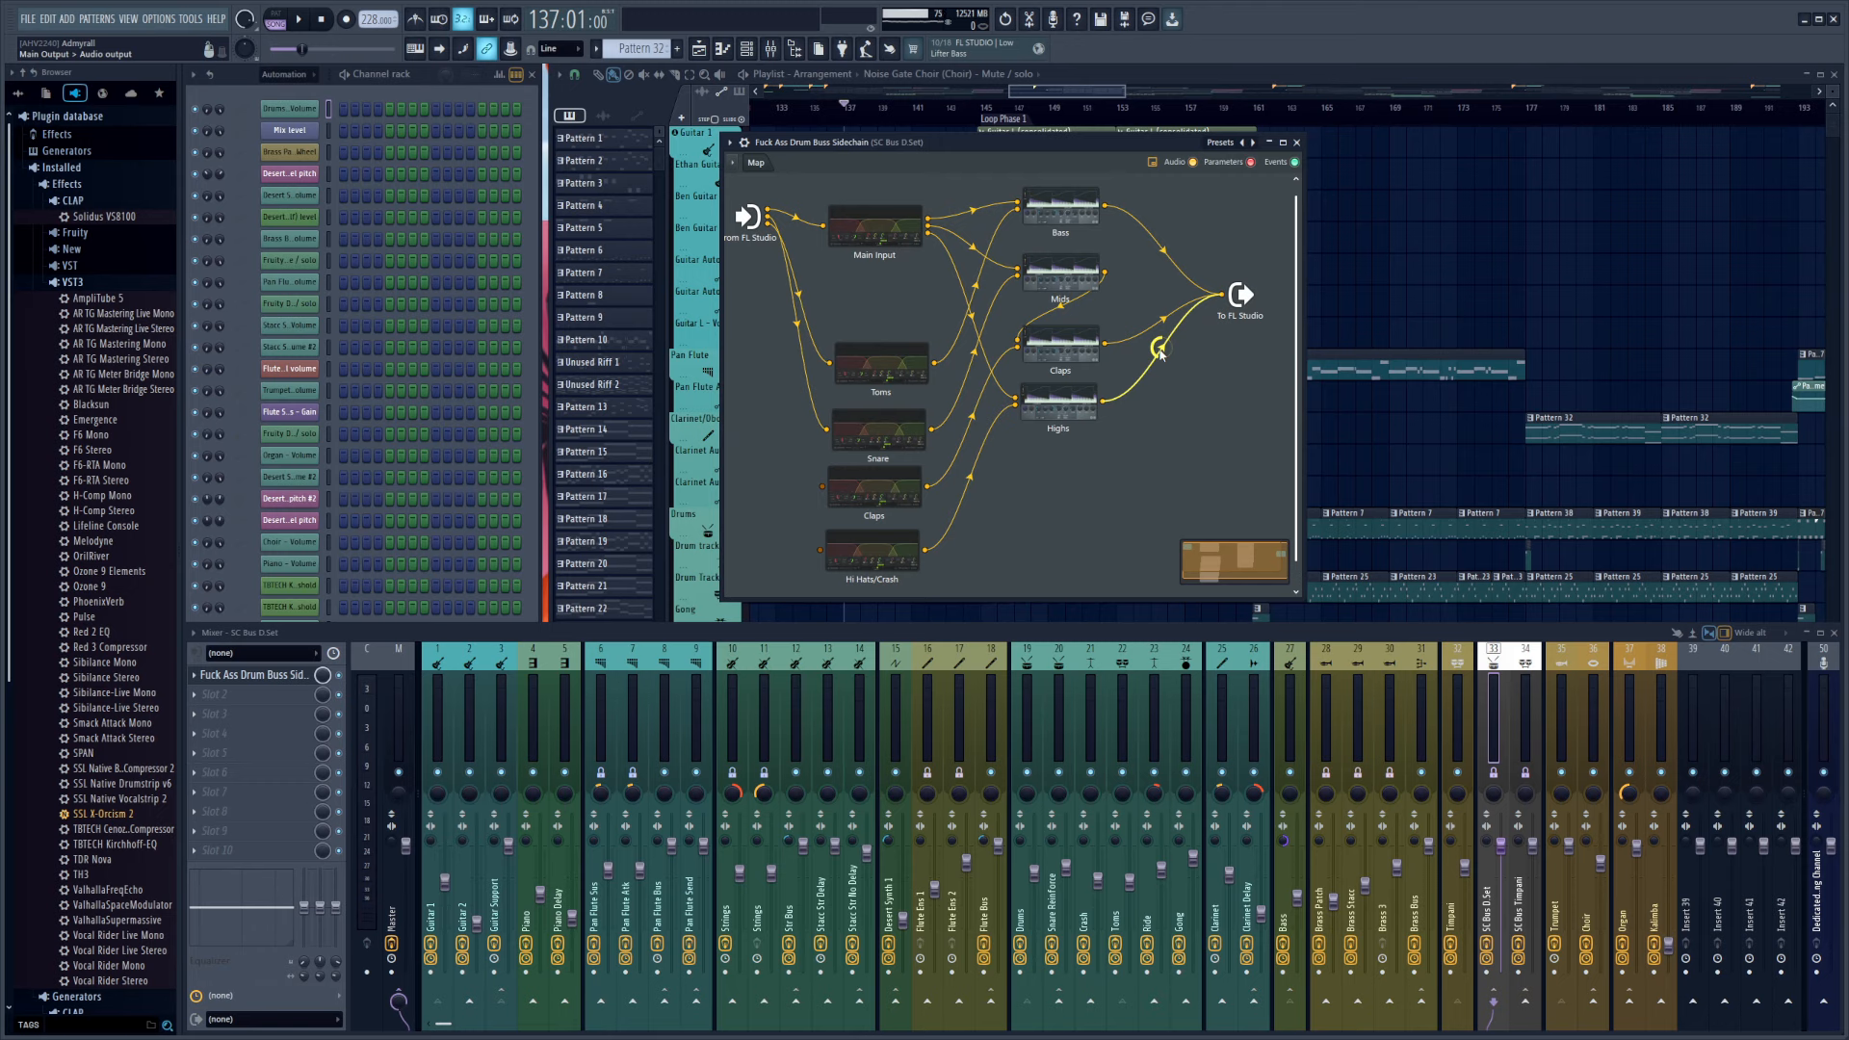
pyautogui.moveTo(966, 144); pyautogui.dragTo(1030, 217)
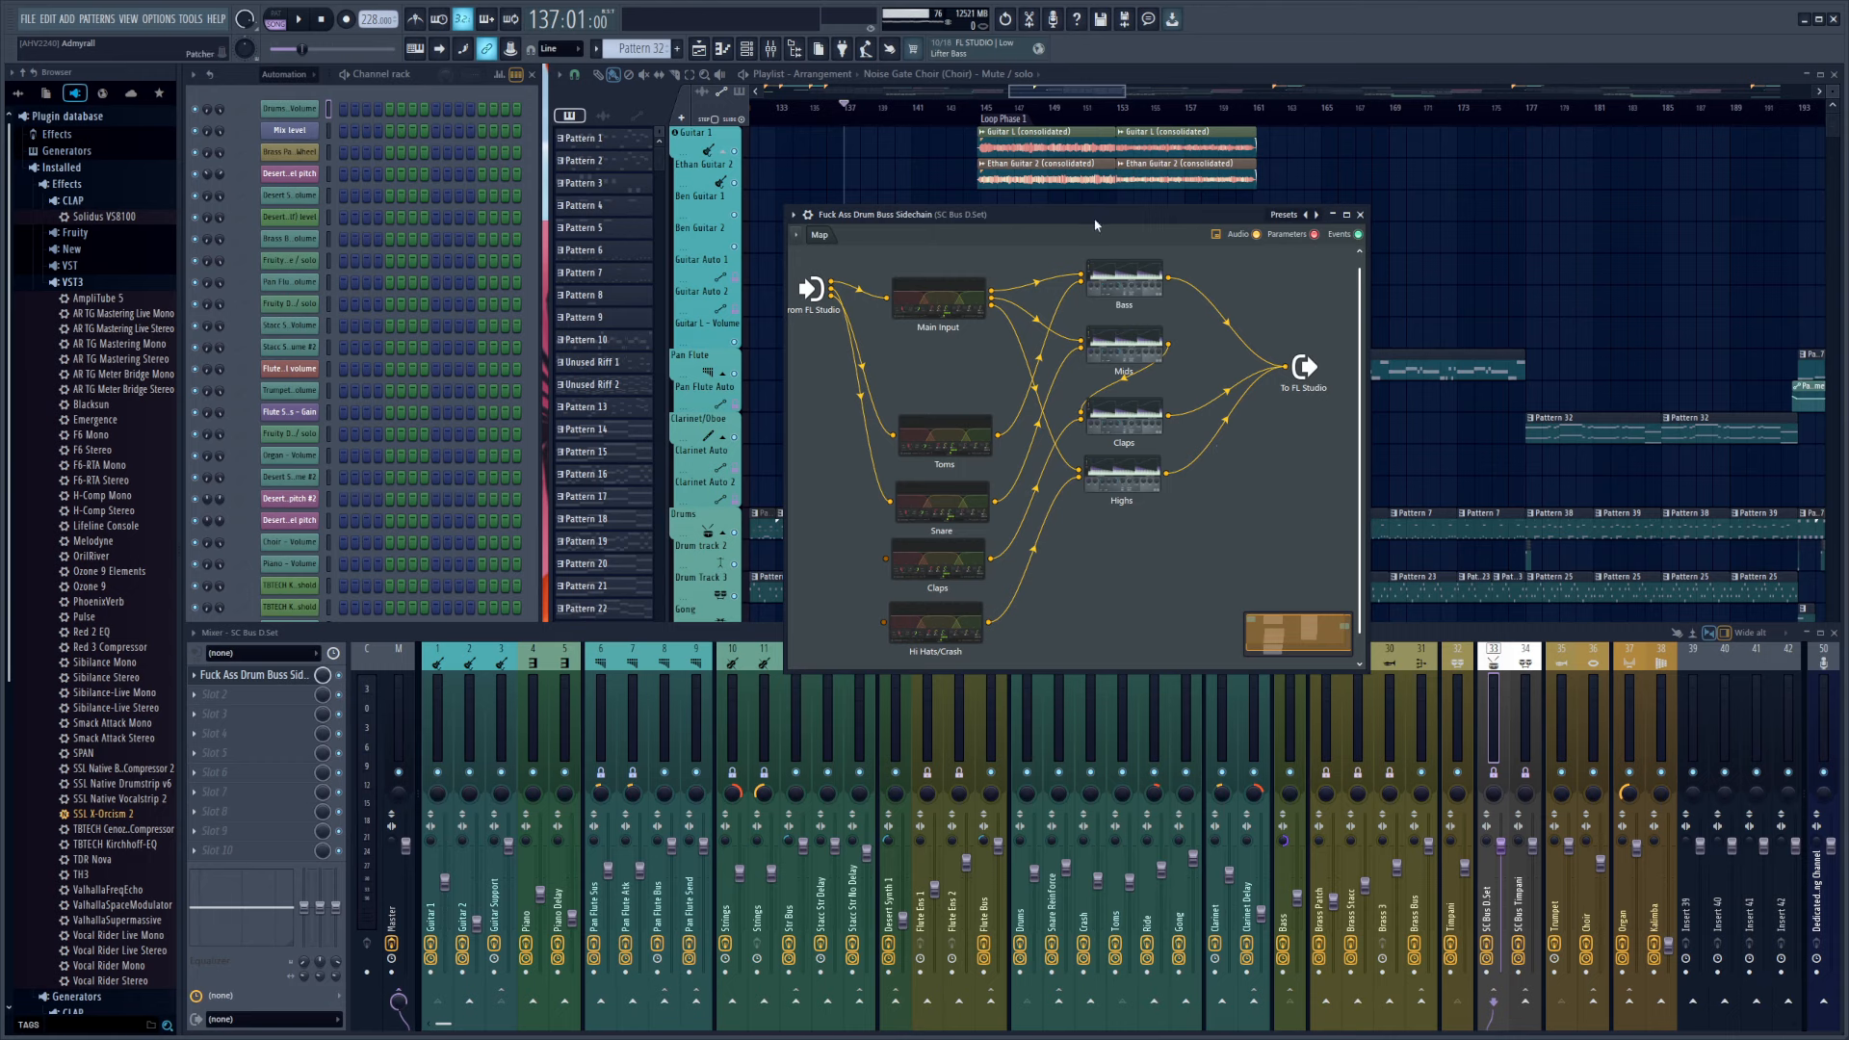
pyautogui.moveTo(1086, 212); pyautogui.dragTo(1139, 265)
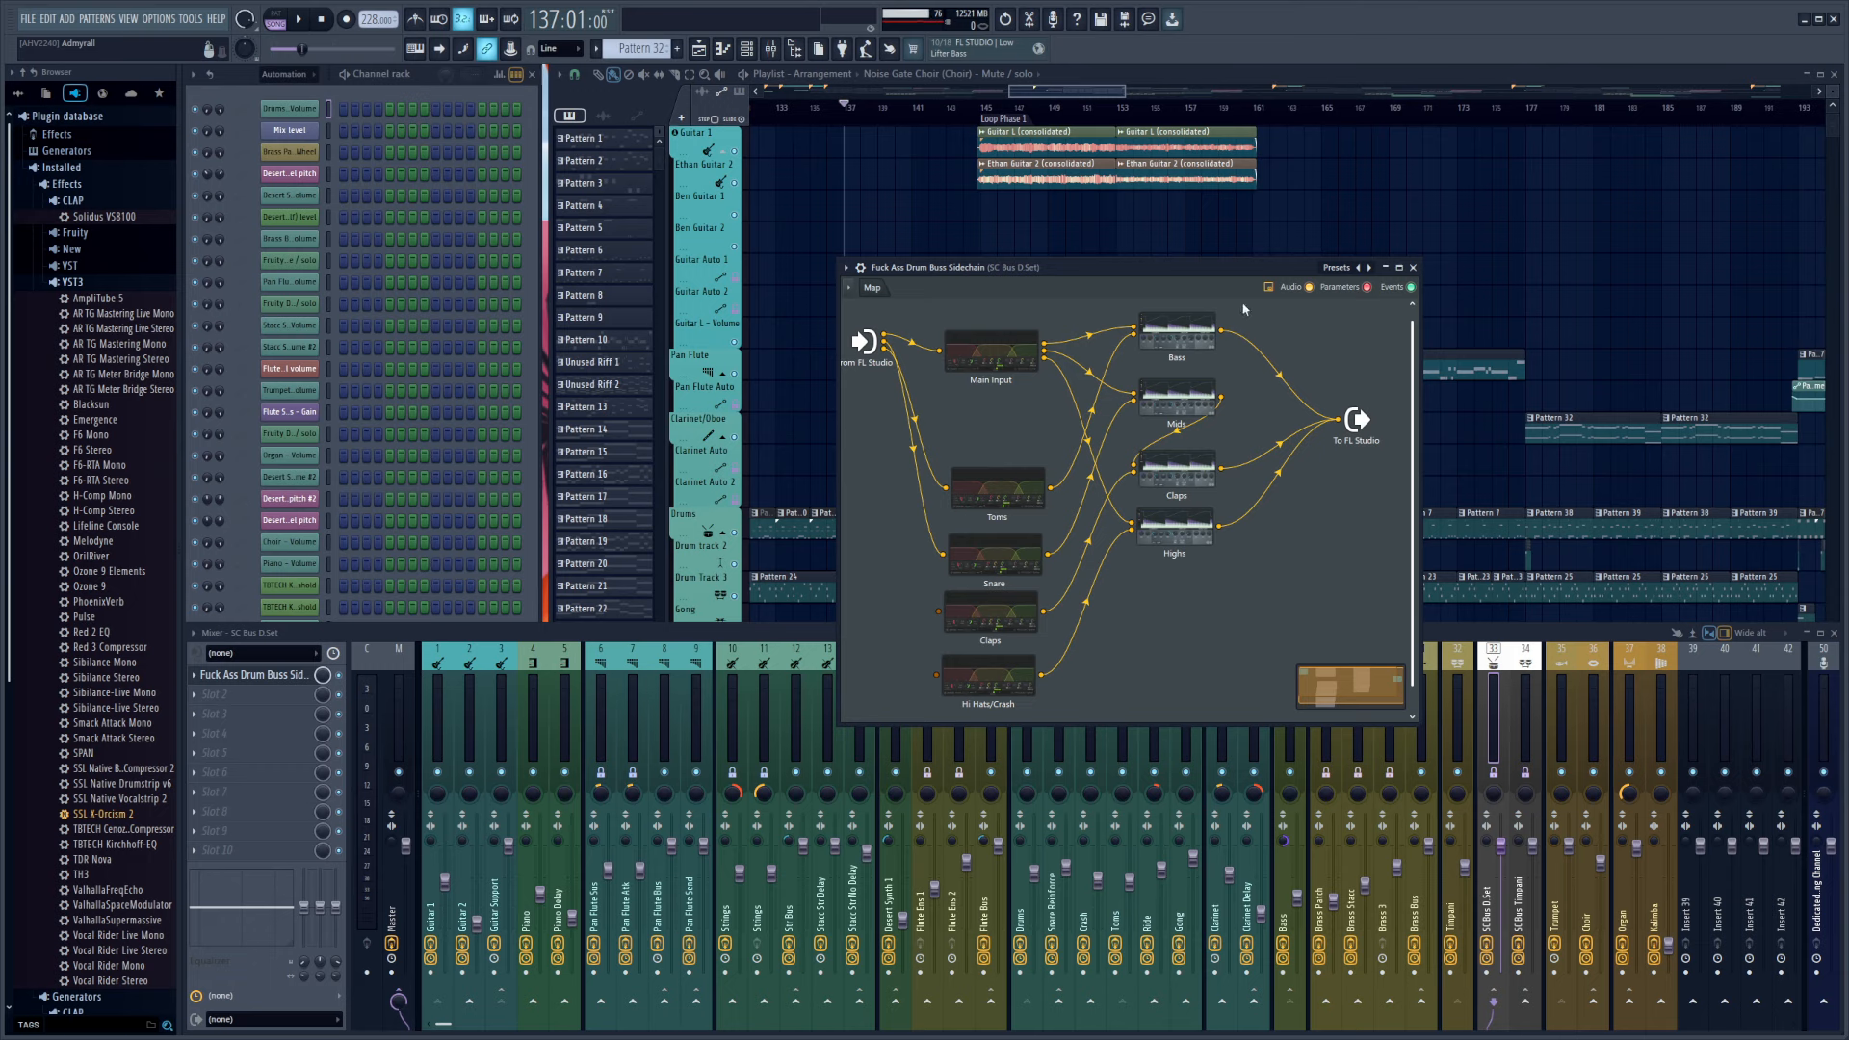
pyautogui.moveTo(1212, 266); pyautogui.dragTo(1220, 279)
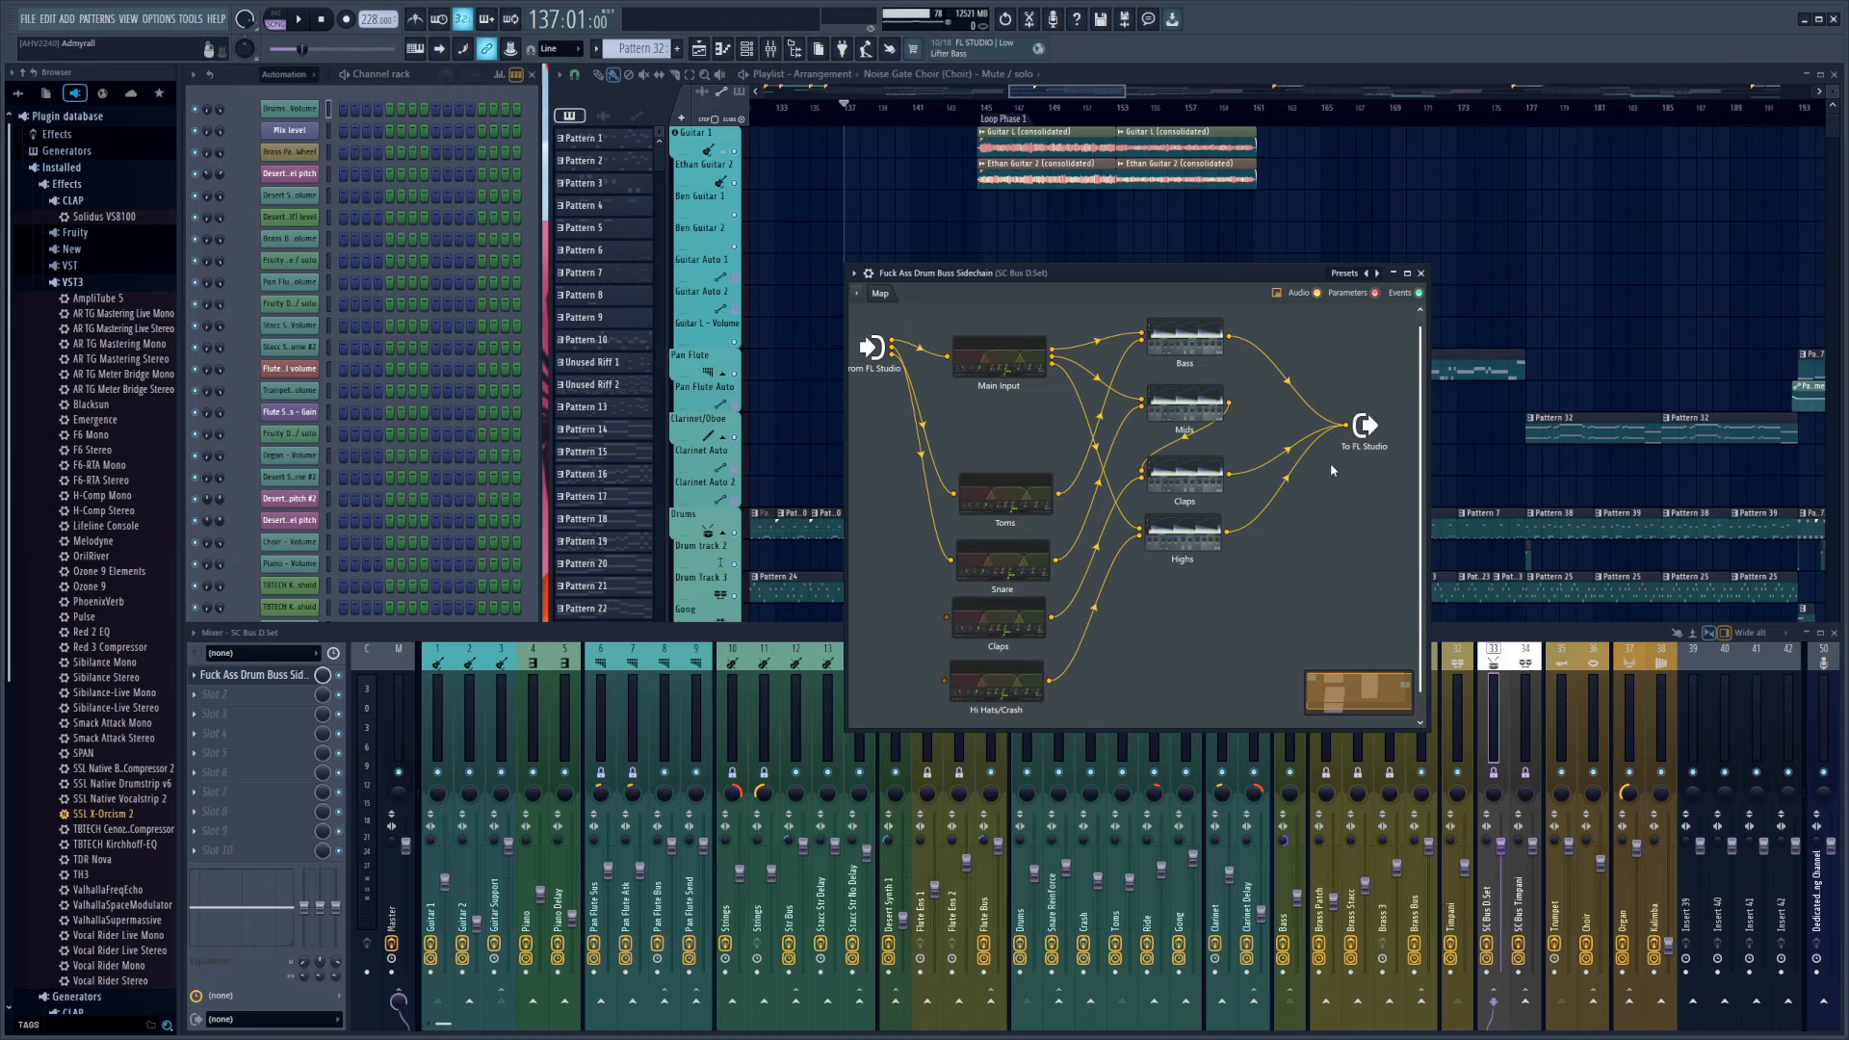
pyautogui.moveTo(1089, 272); pyautogui.dragTo(1147, 287)
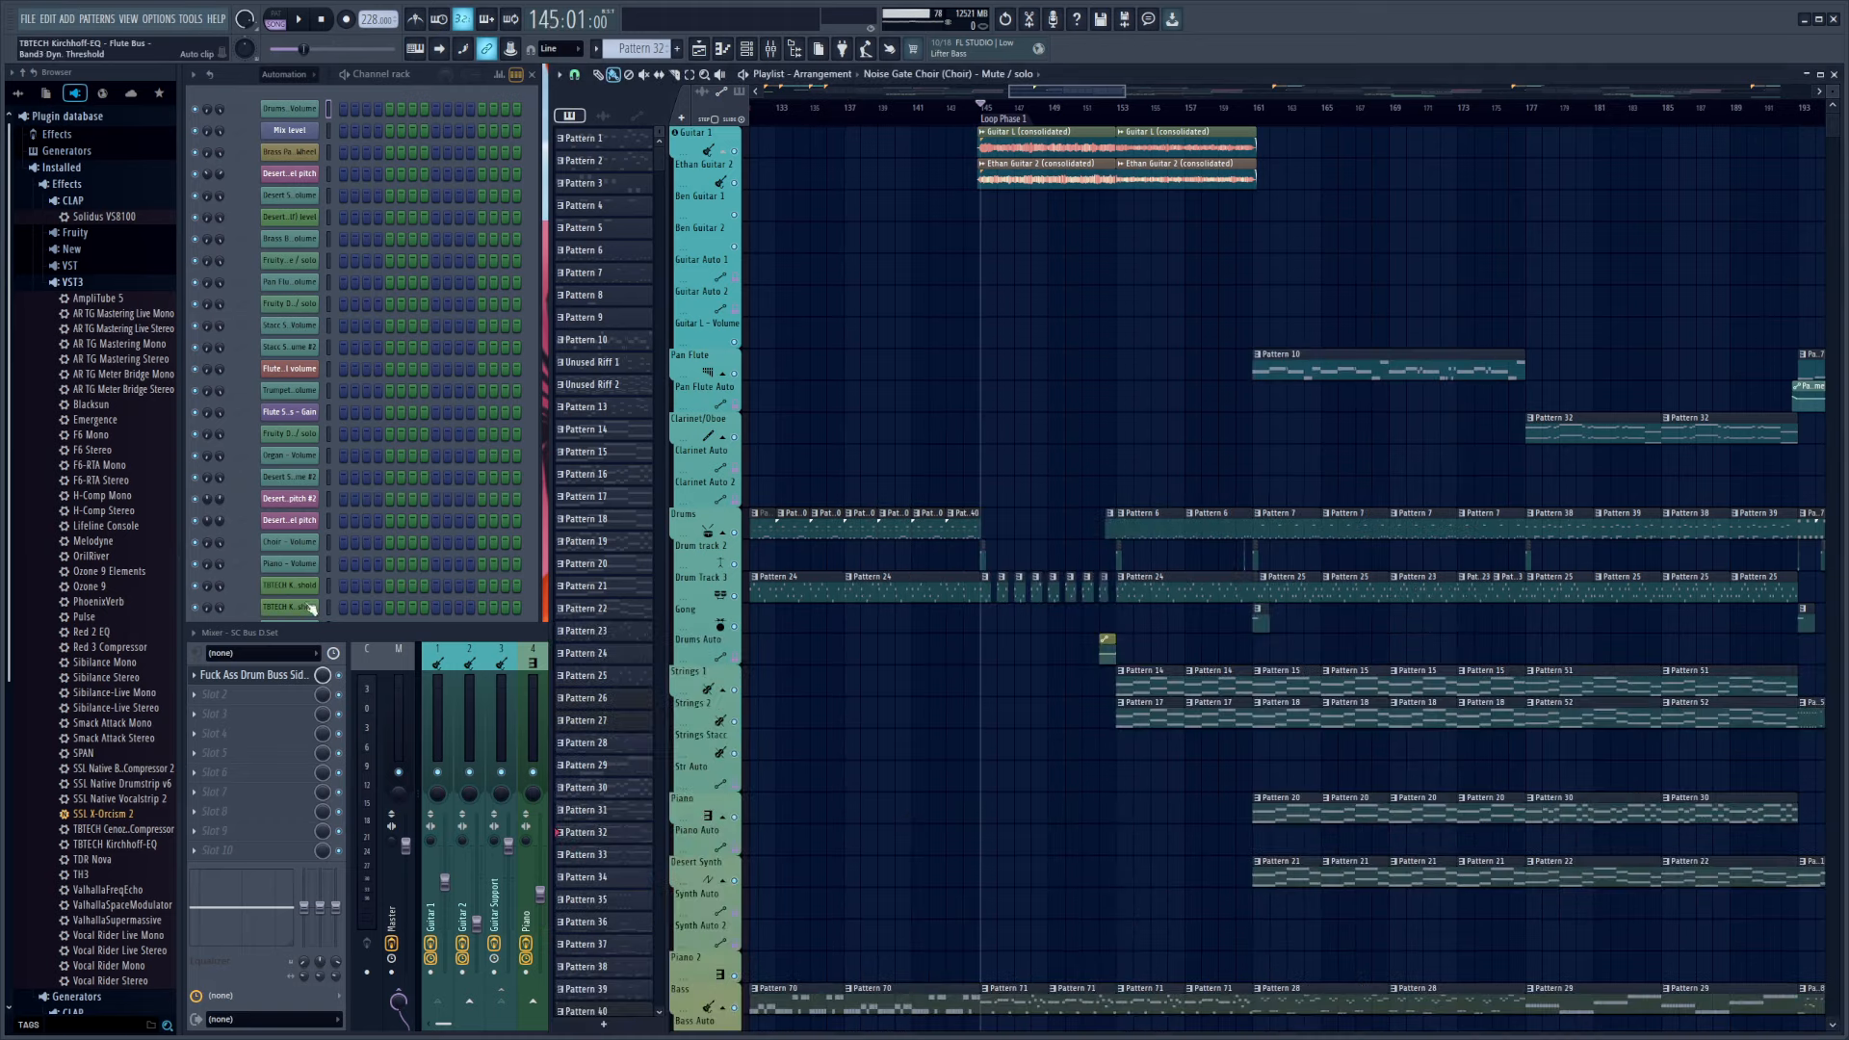
# Reopen the drum buss sidechain patch and examine the audio outputs available on its From FL Studio node
pyautogui.click(292, 677)
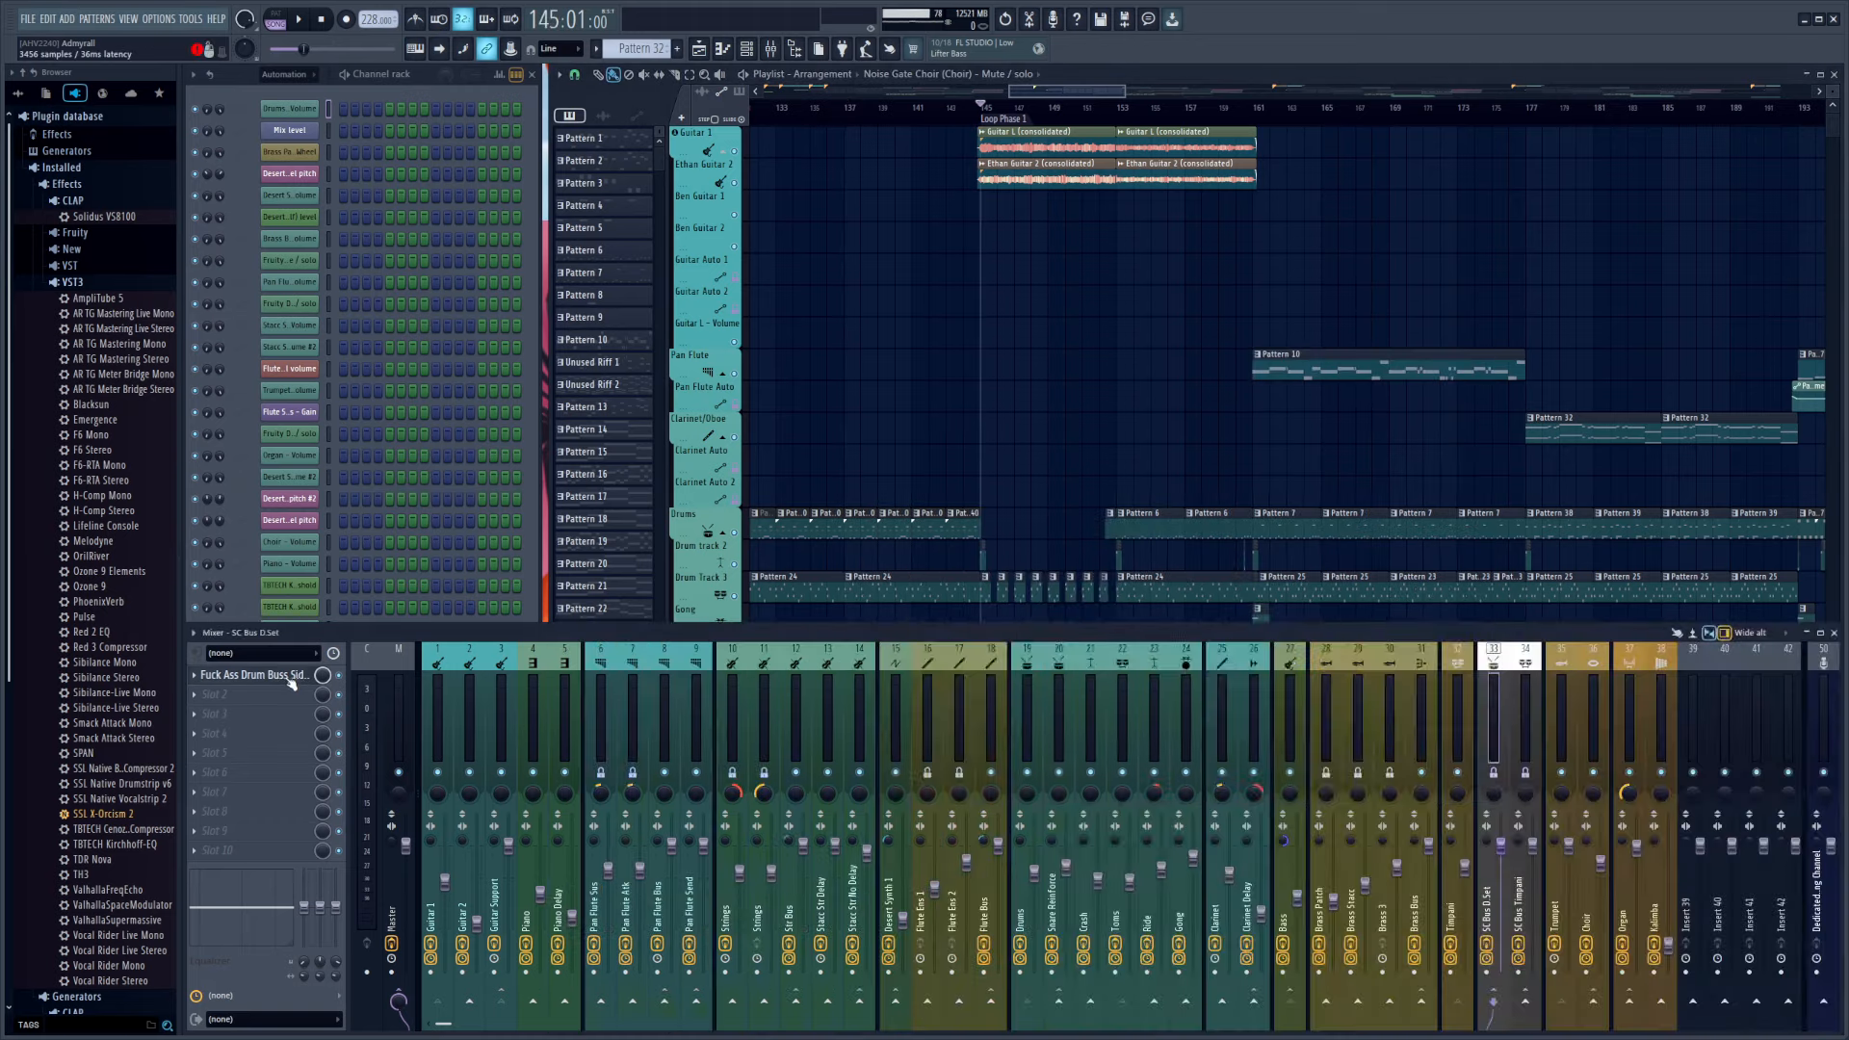
pyautogui.rightClick(938, 420)
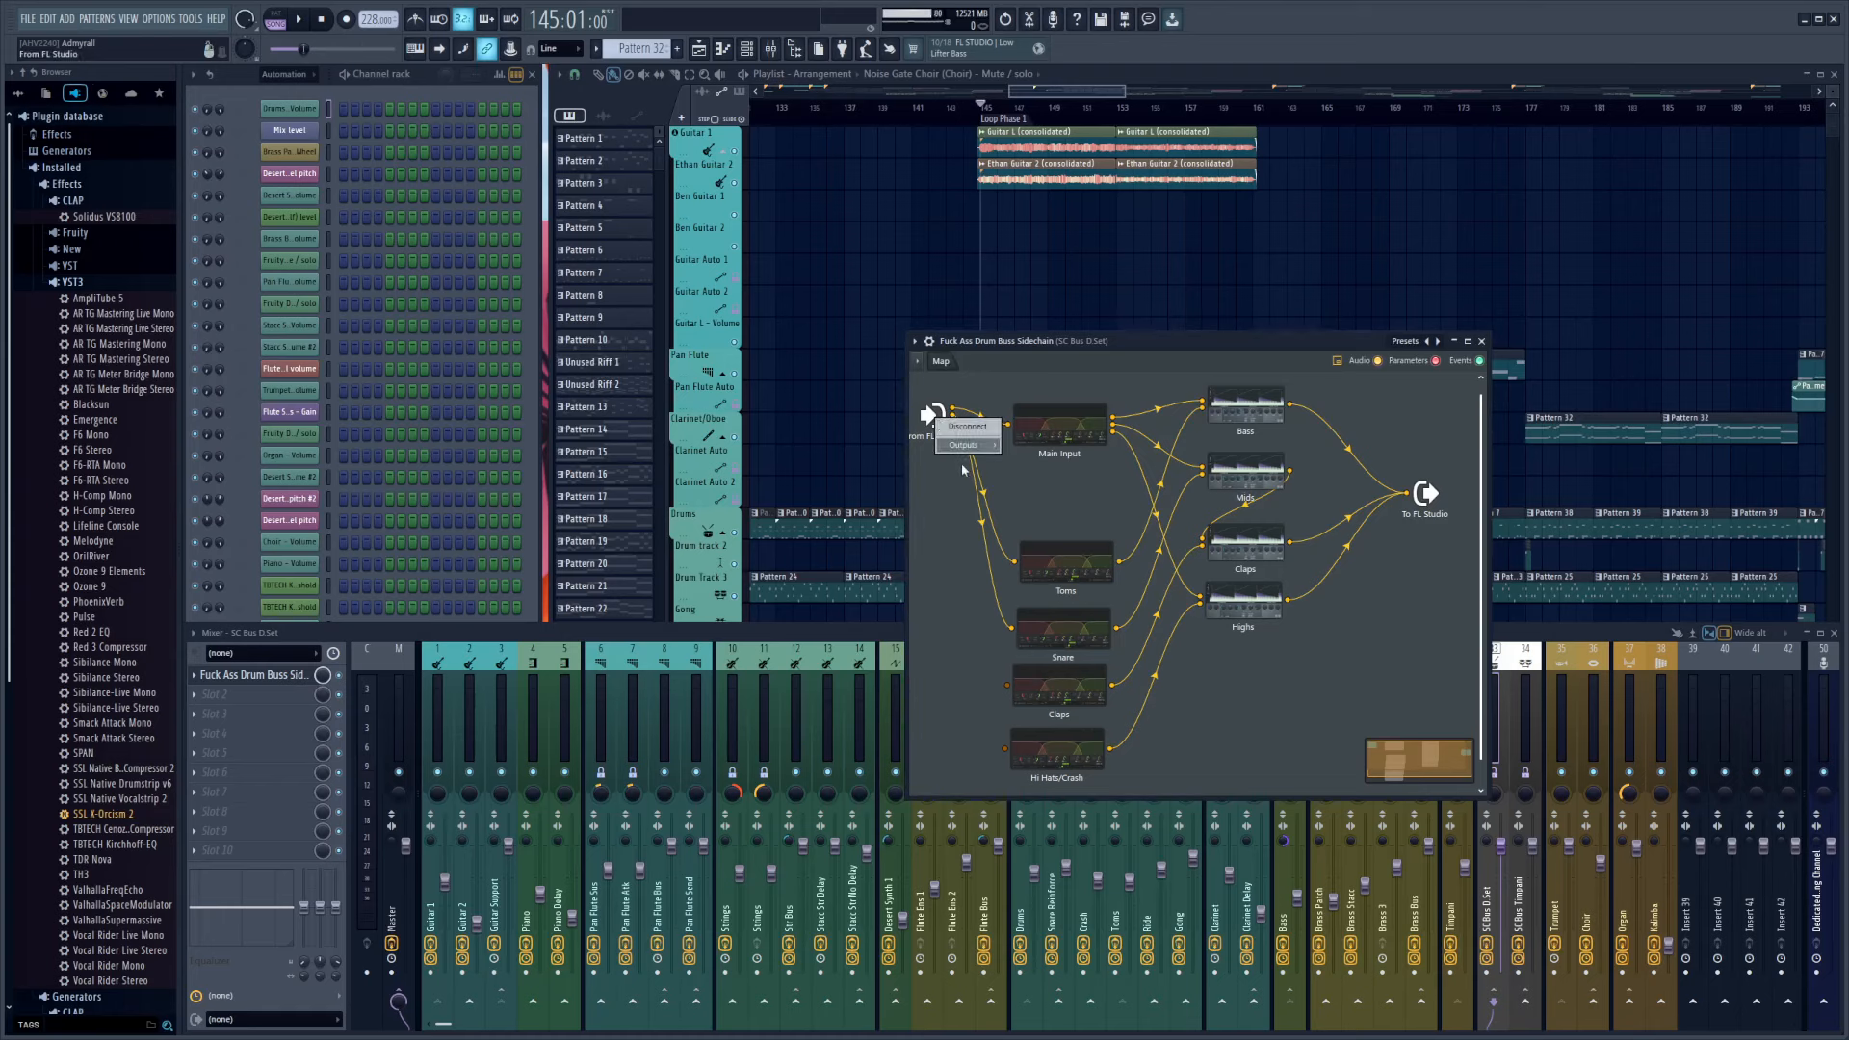
pyautogui.moveTo(963, 445)
pyautogui.moveTo(1027, 445)
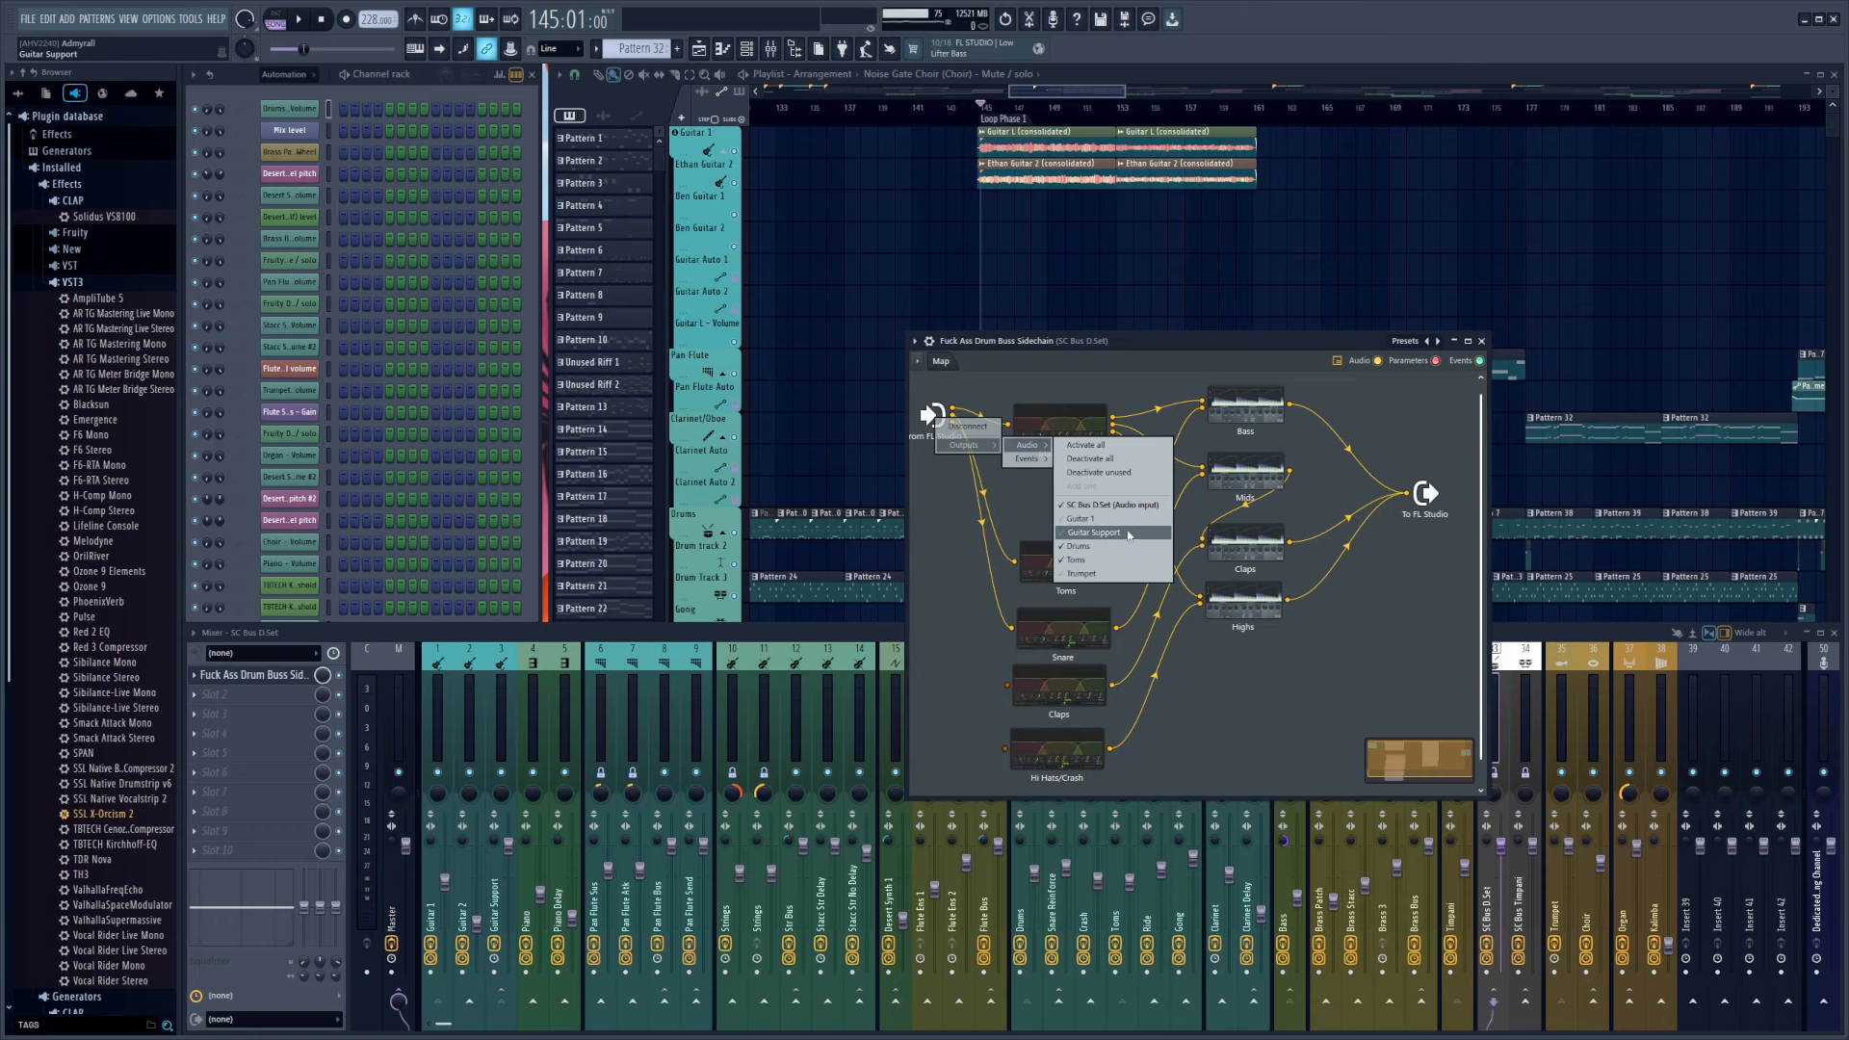
pyautogui.click(1148, 343)
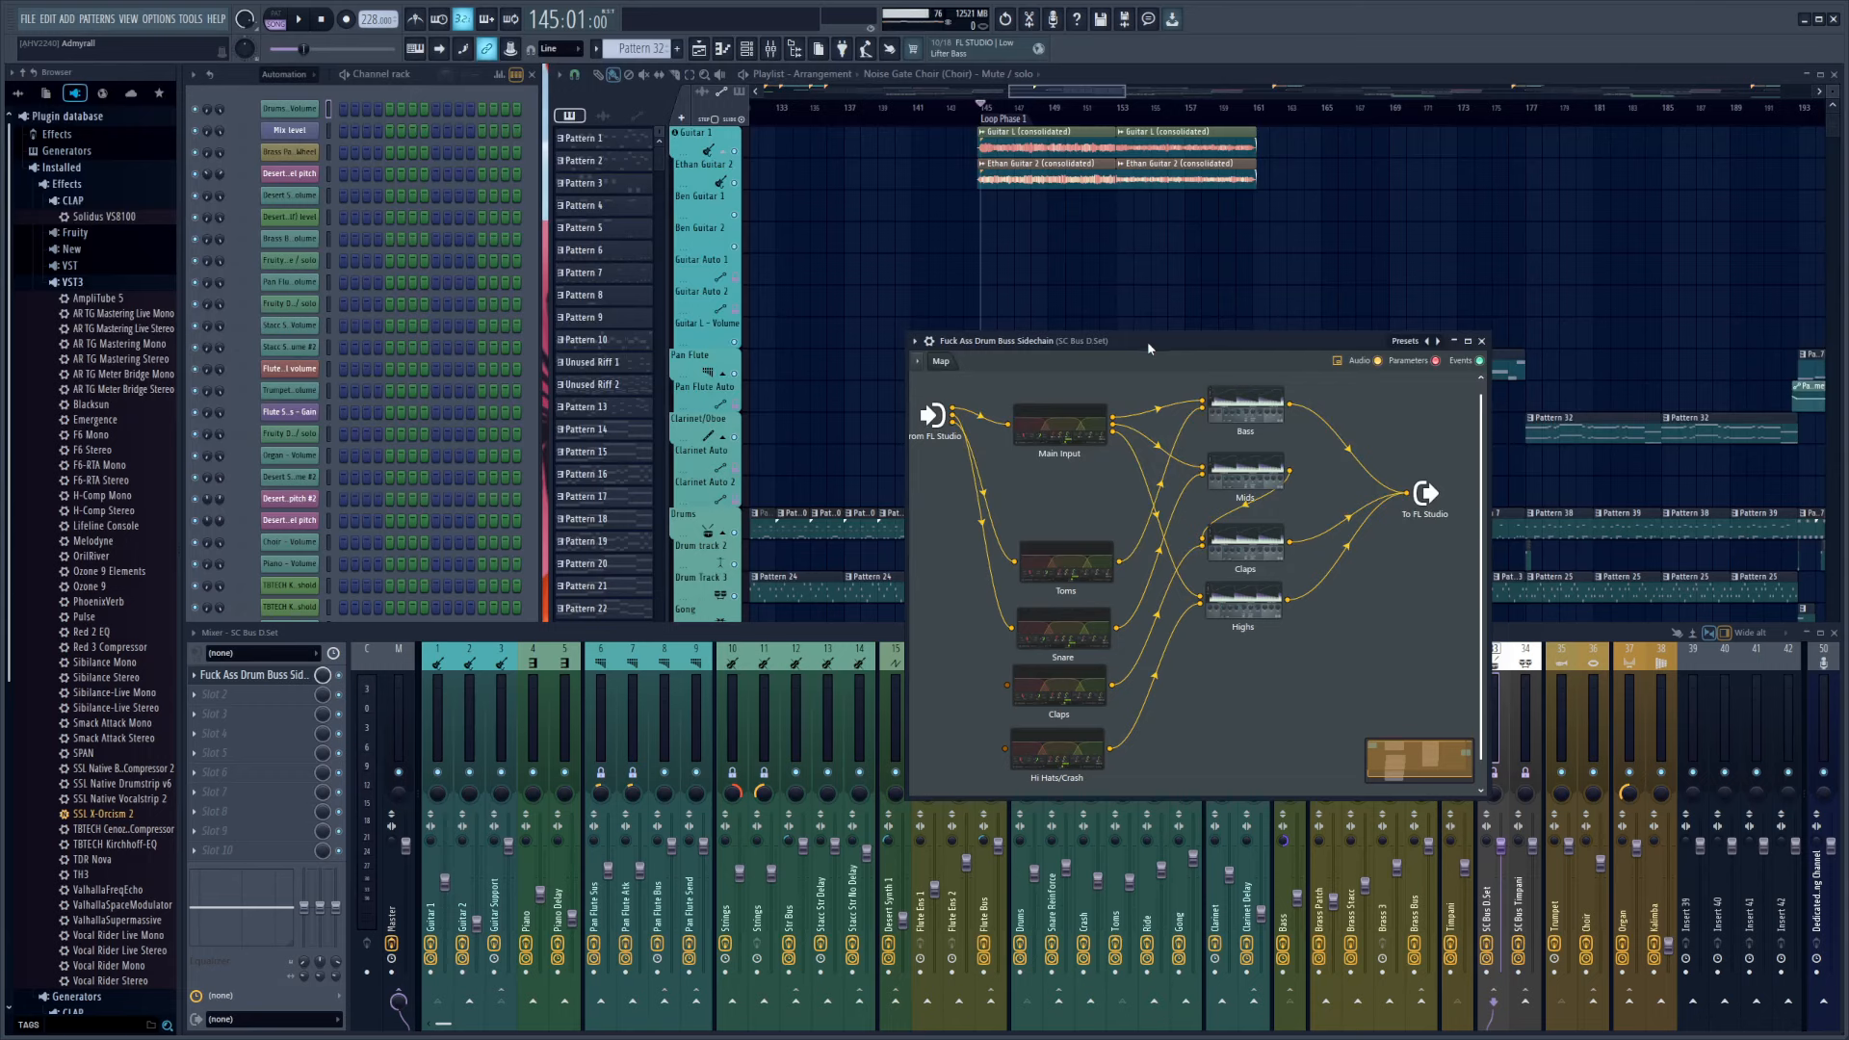
# Play the guitar section briefly from bar 145 with the sidechain patch open
pyautogui.press('space')
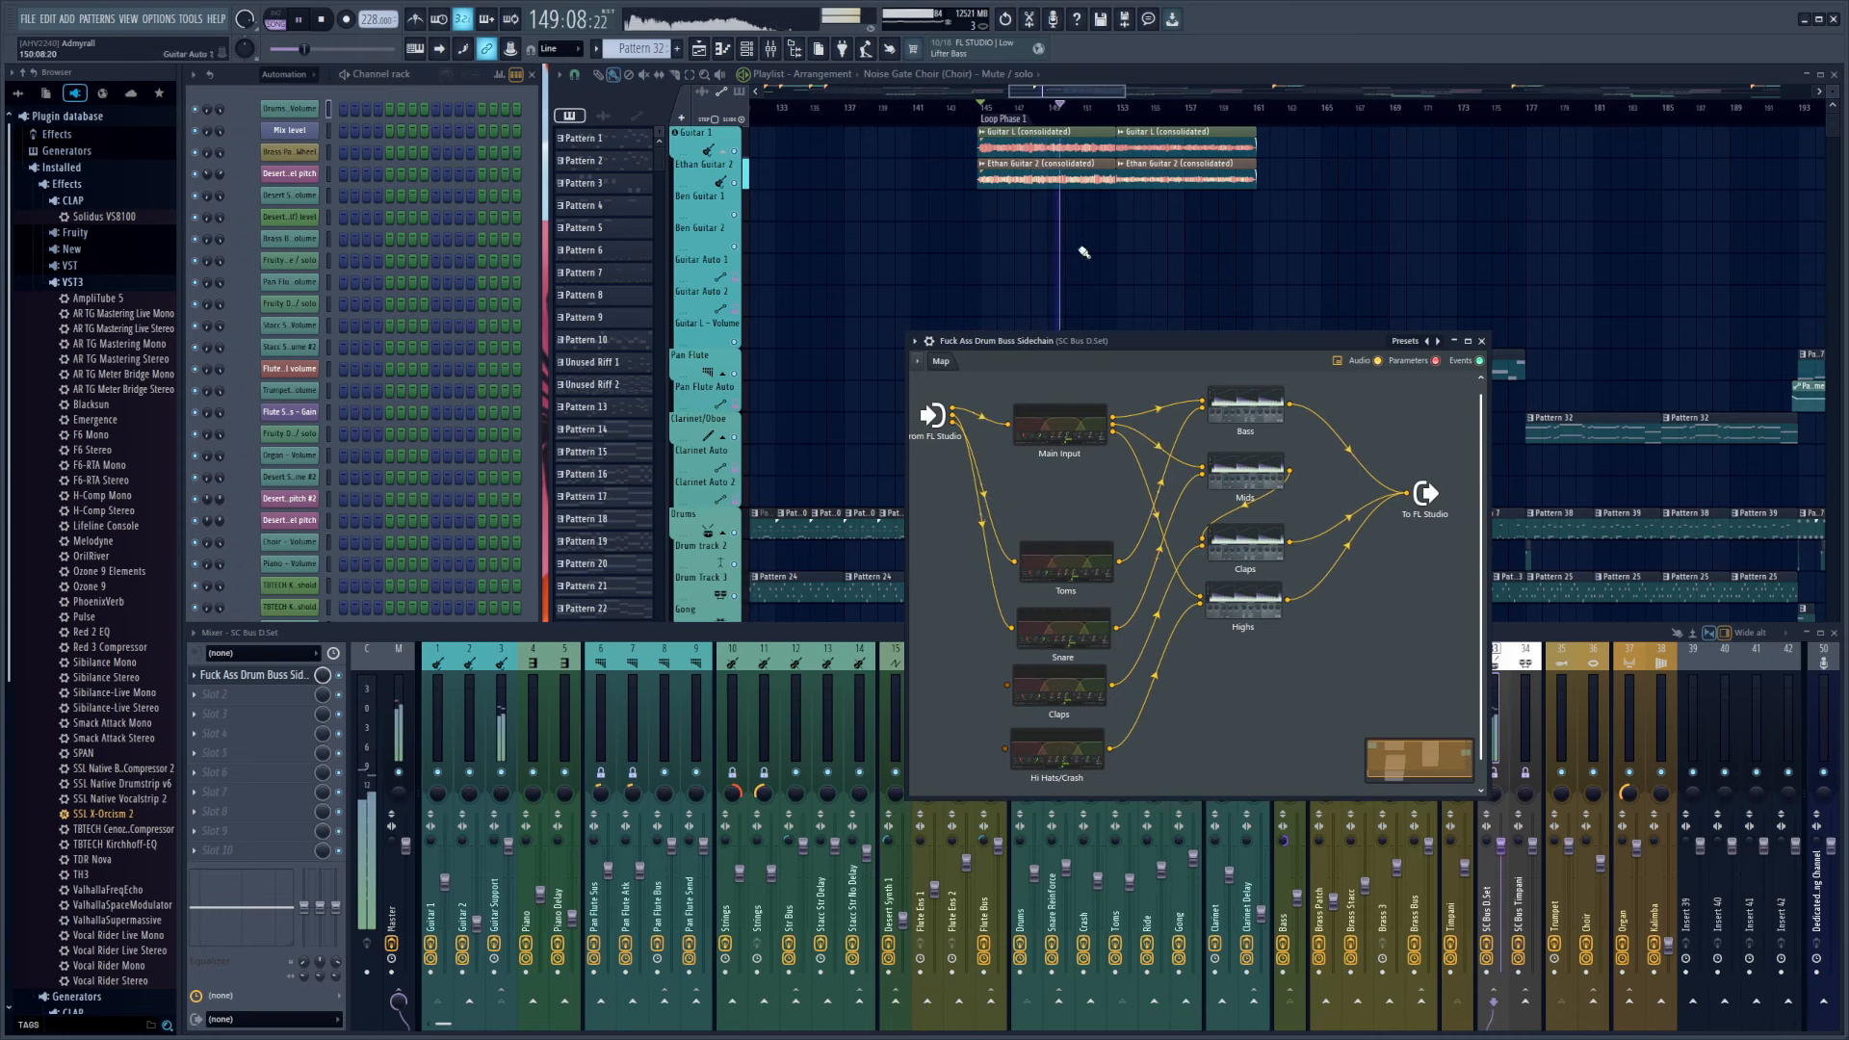
pyautogui.press('space')
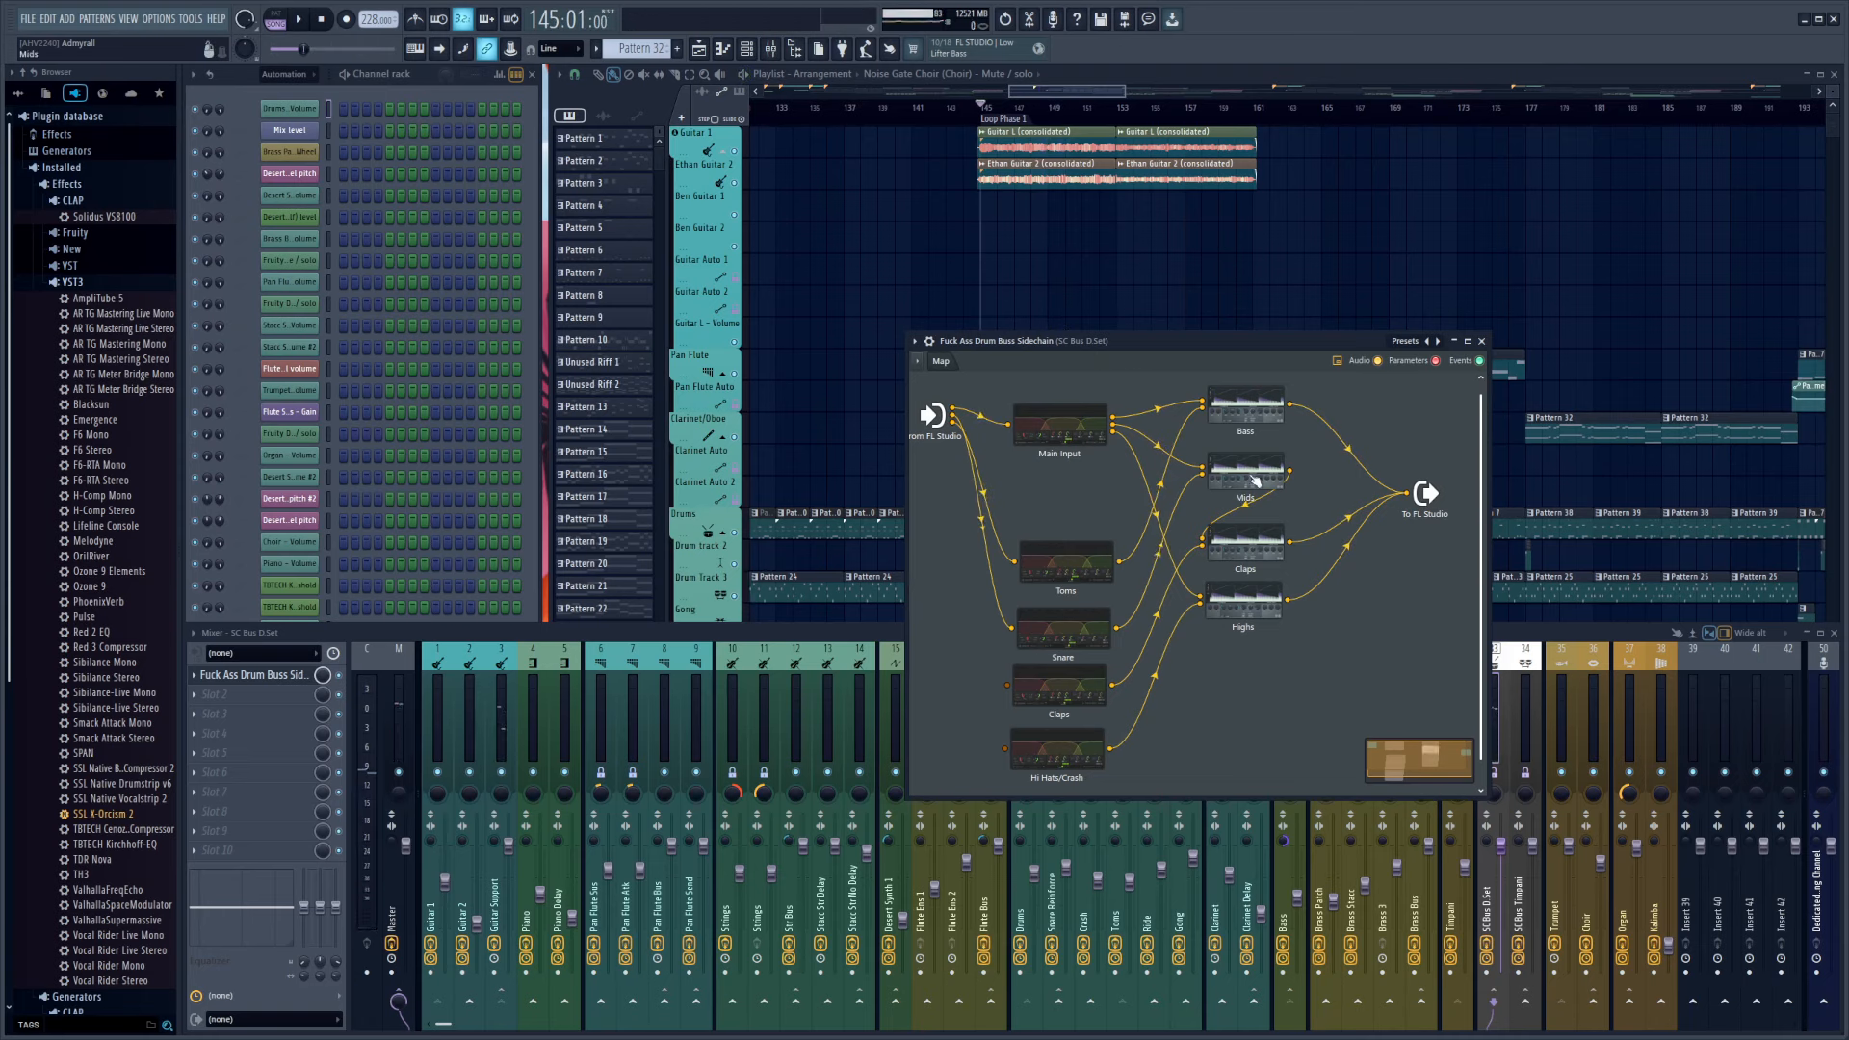
# Open the Bass, Toms, Snare and Mids modules of the patch, spread out their windows and play the song from bar 145
pyautogui.click(1242, 414)
pyautogui.click(1077, 571)
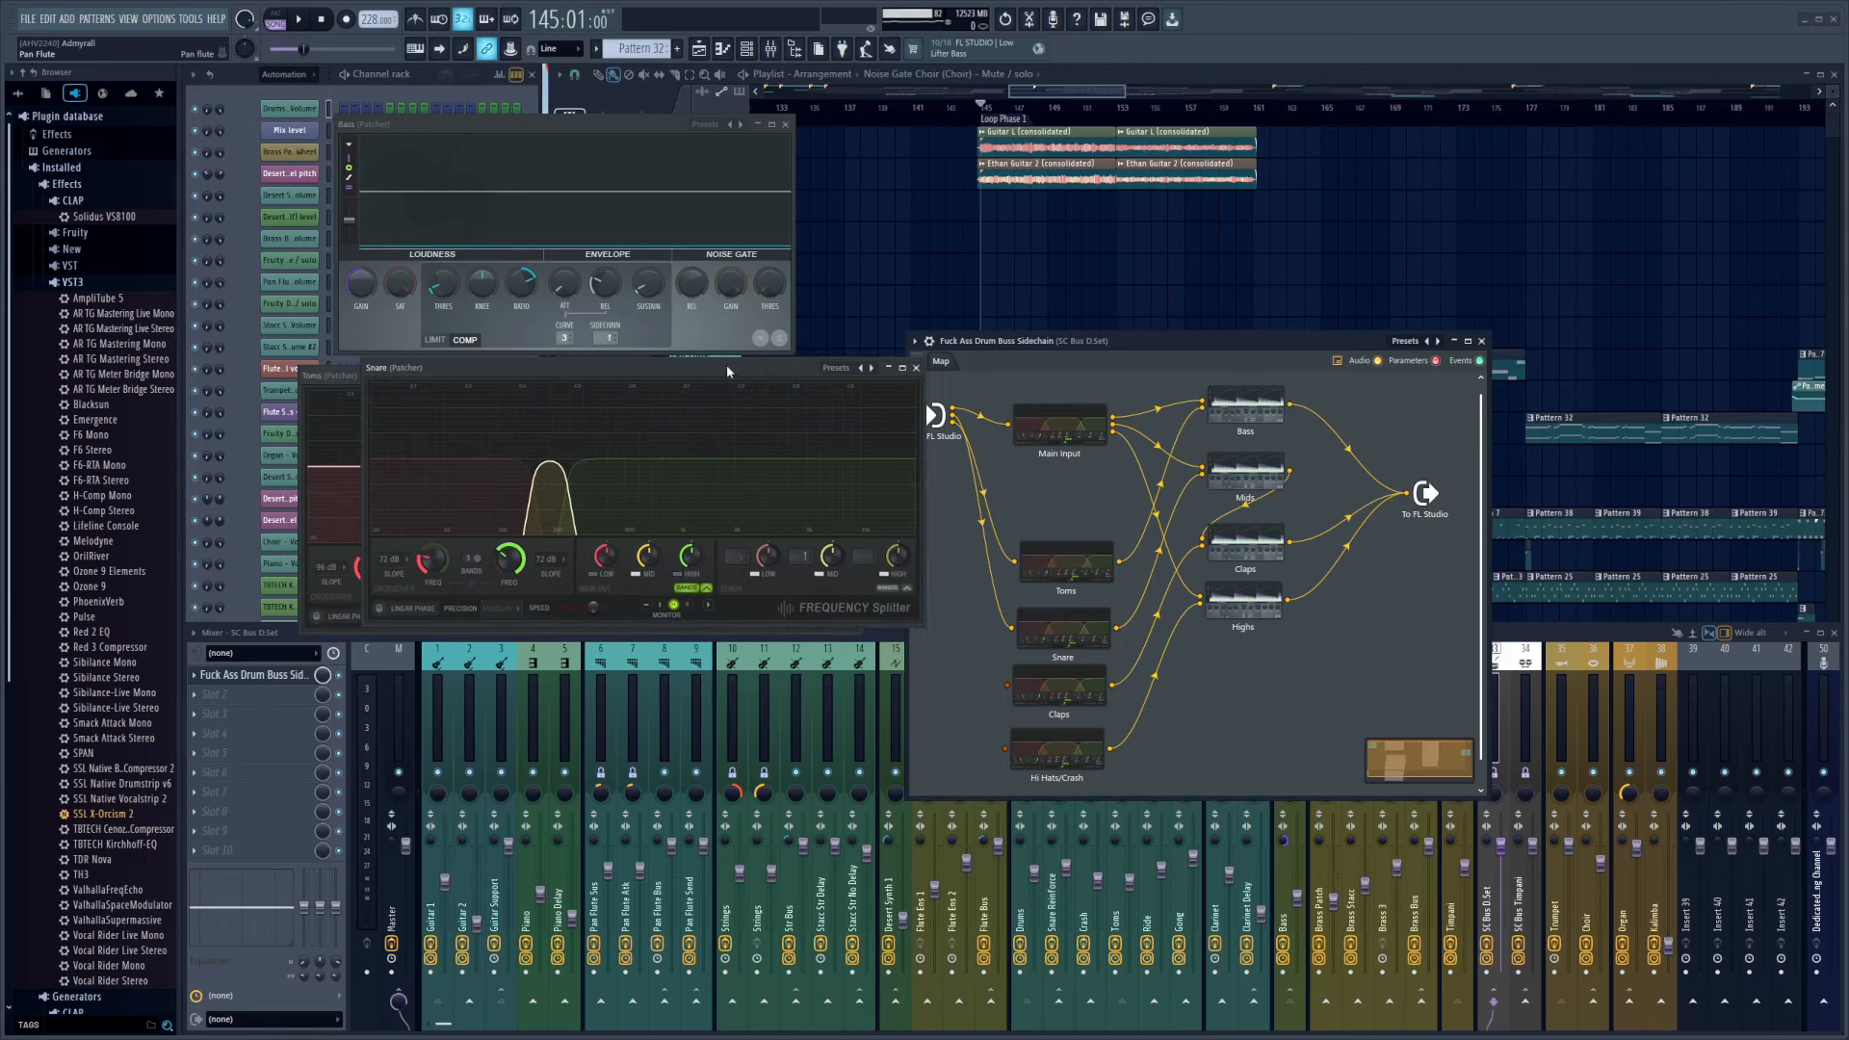
pyautogui.click(1076, 643)
pyautogui.click(1245, 477)
pyautogui.moveTo(680, 127); pyautogui.dragTo(1207, 228)
pyautogui.moveTo(1059, 613); pyautogui.dragTo(1130, 476)
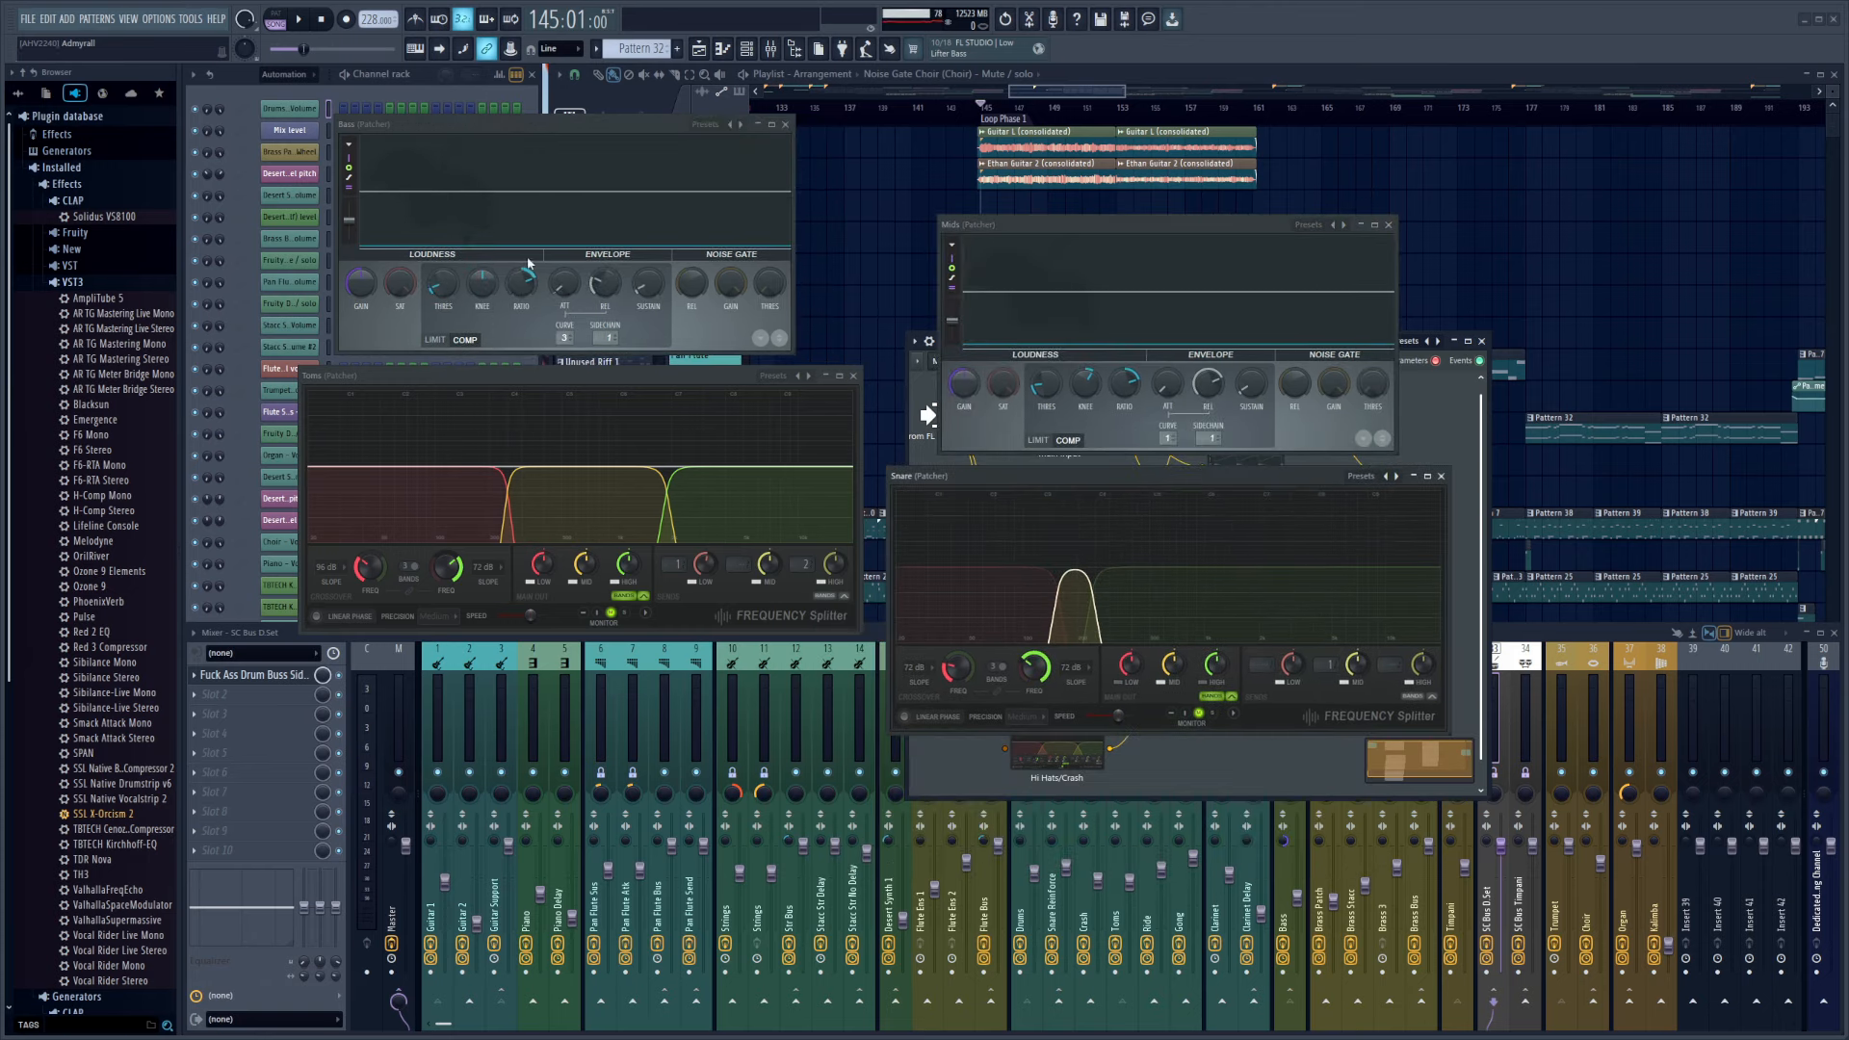
pyautogui.press('space')
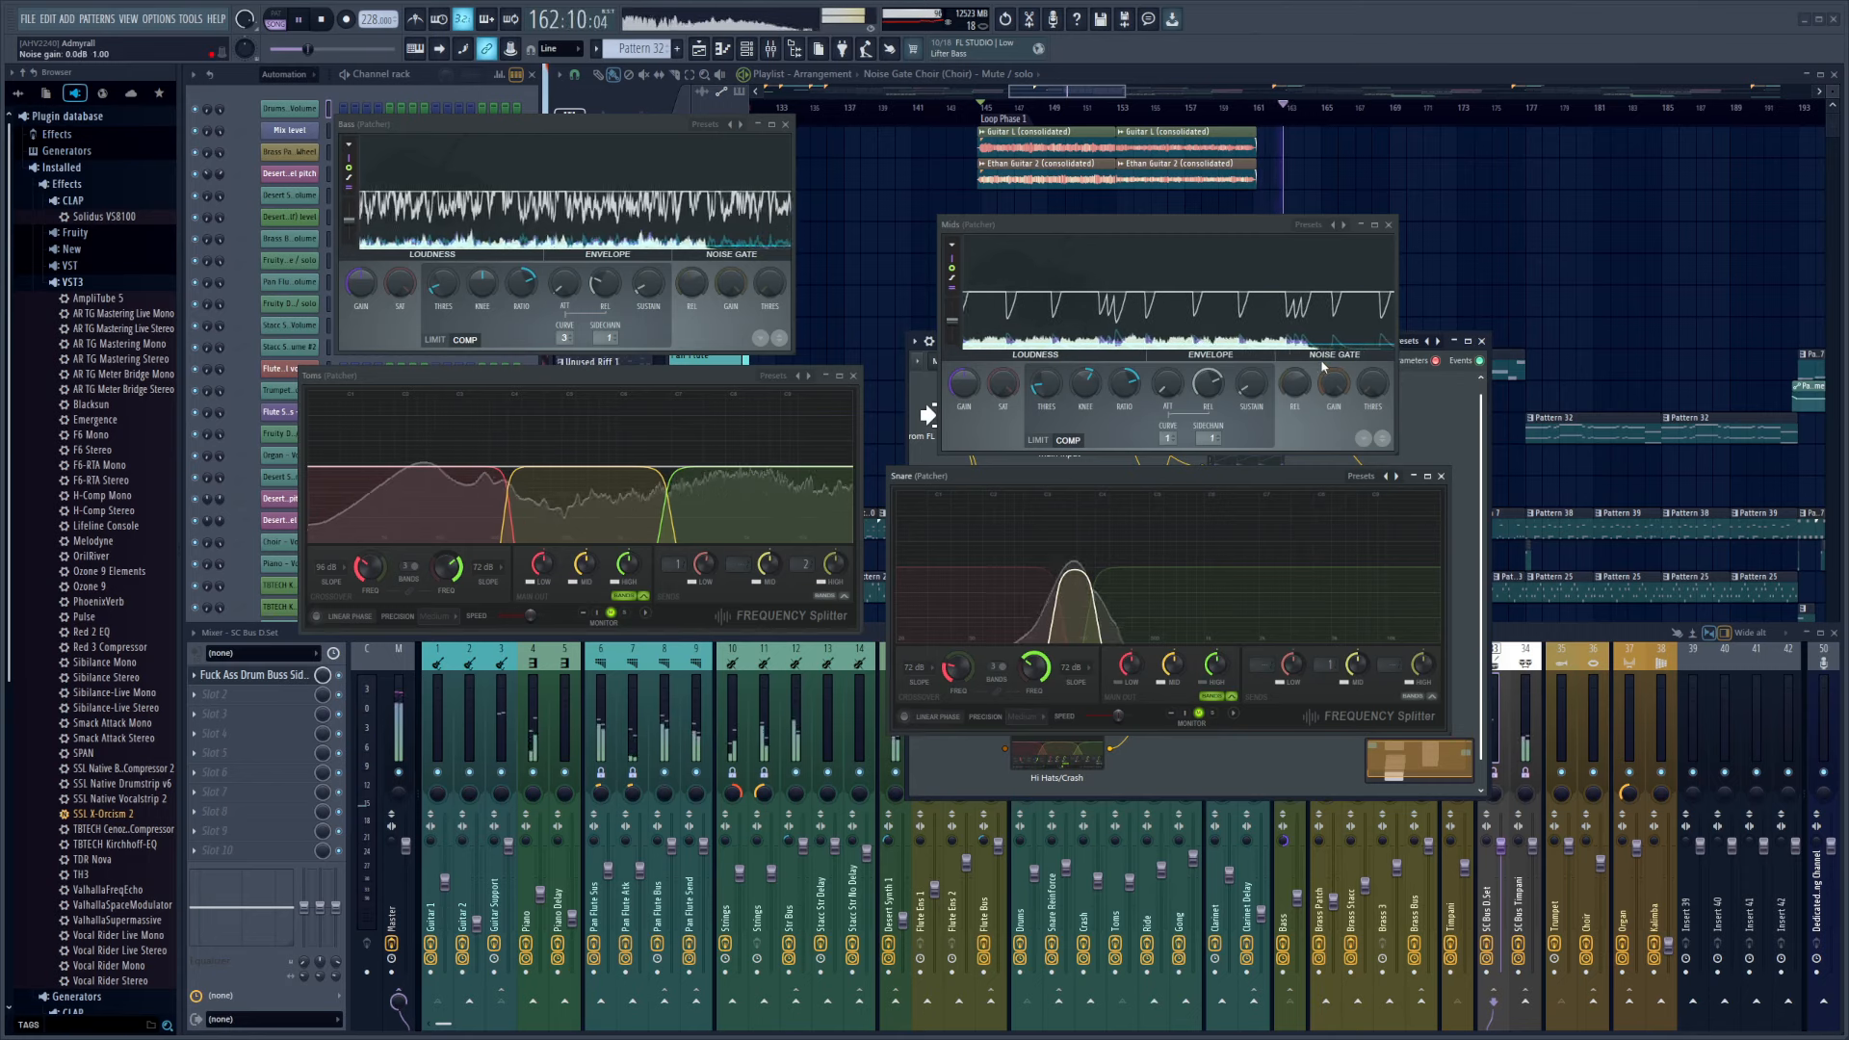
# Close the Snare, Mids, Toms and Bass module windows and reposition the sidechain patch window
pyautogui.click(1442, 477)
pyautogui.click(1388, 224)
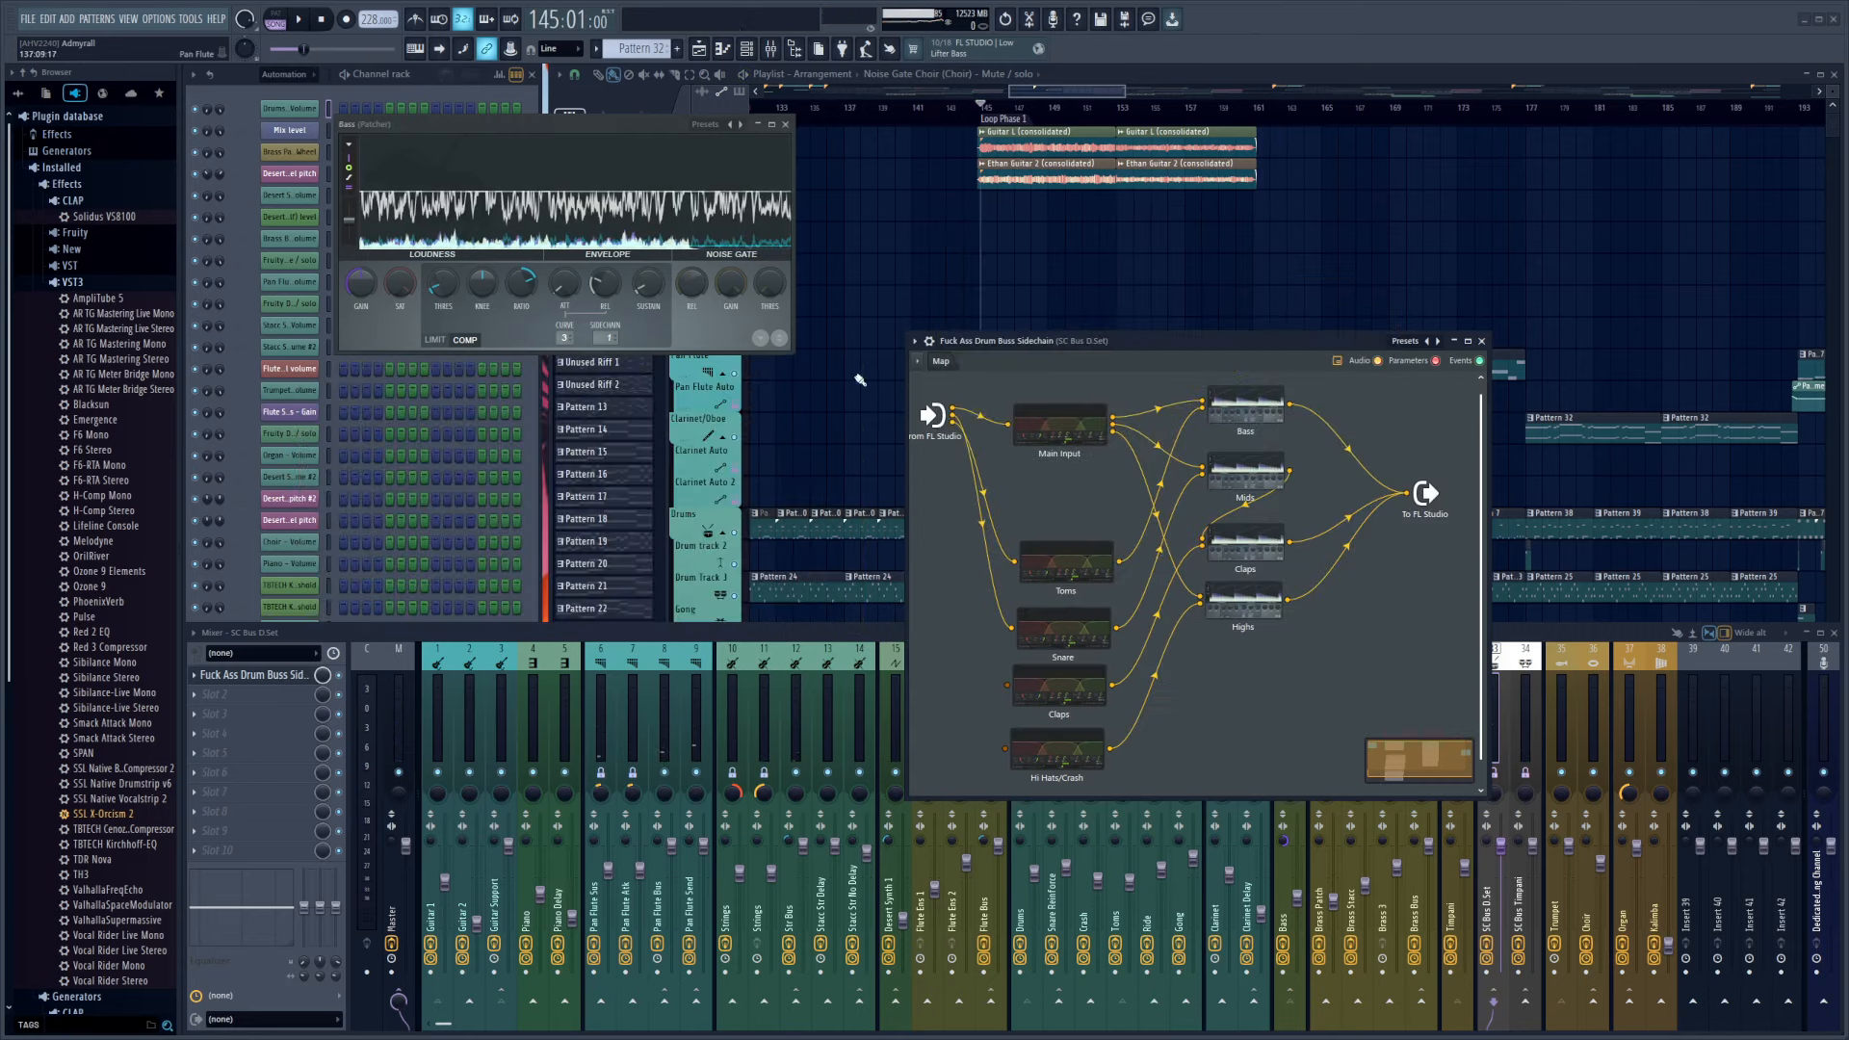
pyautogui.click(852, 376)
pyautogui.click(785, 124)
pyautogui.moveTo(1163, 340); pyautogui.dragTo(1015, 305)
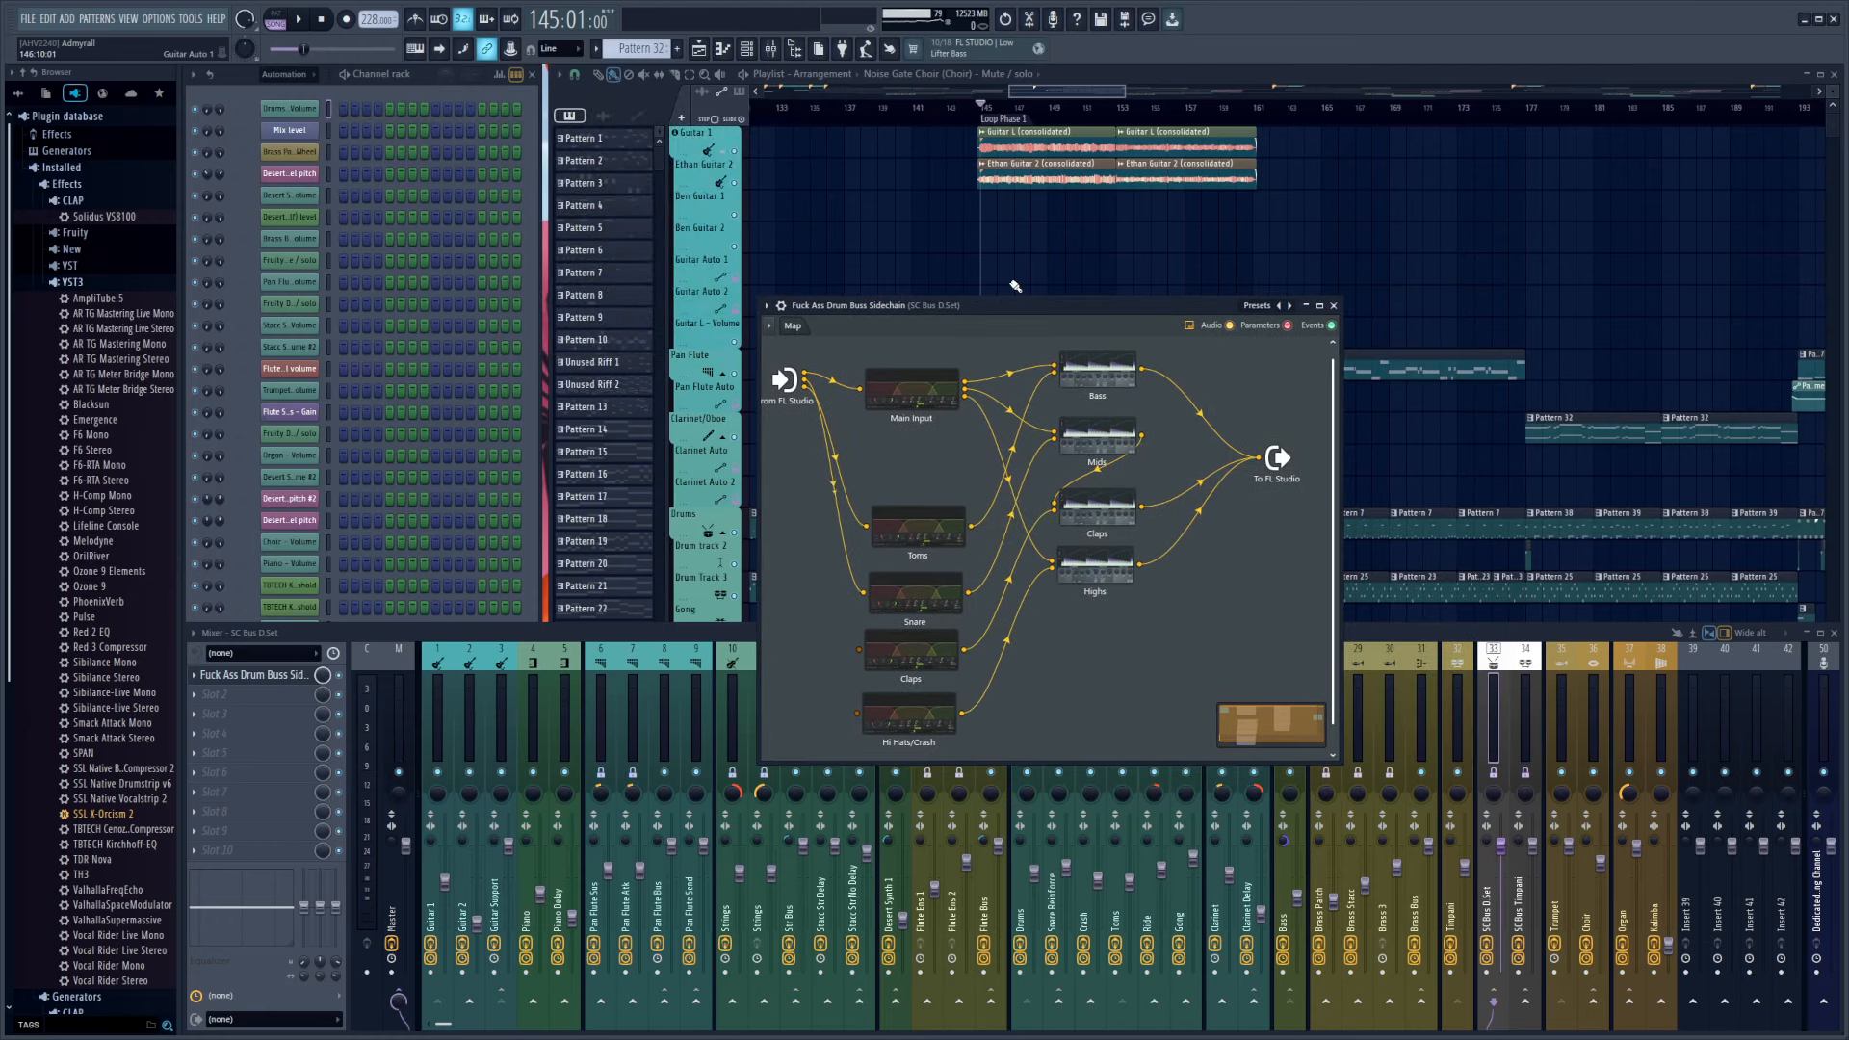